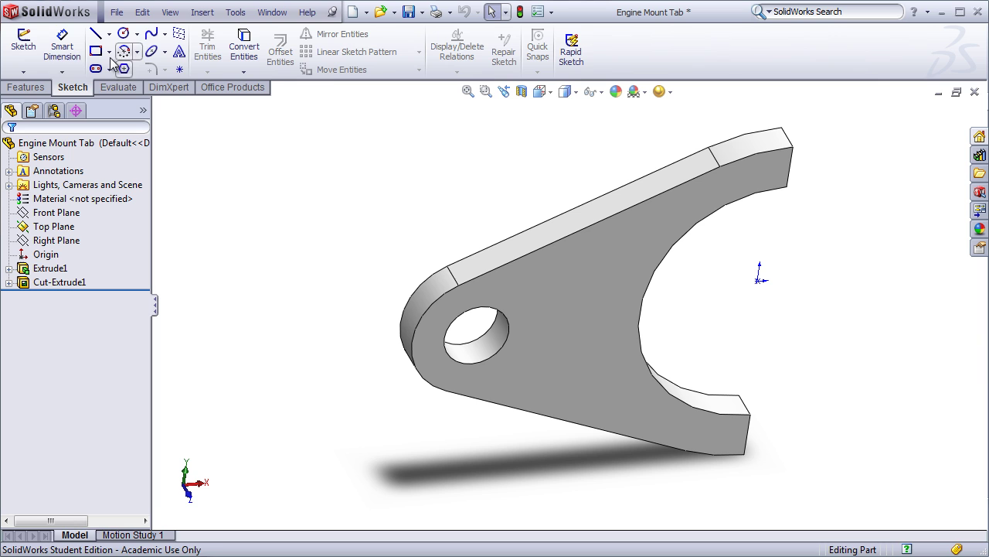
Step: Turn off the CommandManager so the classic toolbars are used instead
{"action": "right_click", "coordinate": [607, 47]}
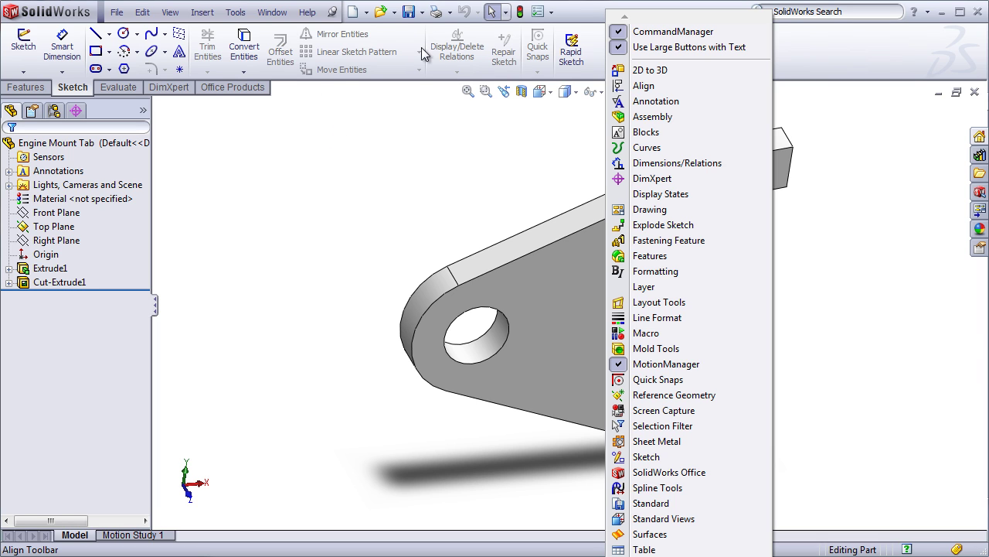
{"action": "left_click", "coordinate": [627, 32]}
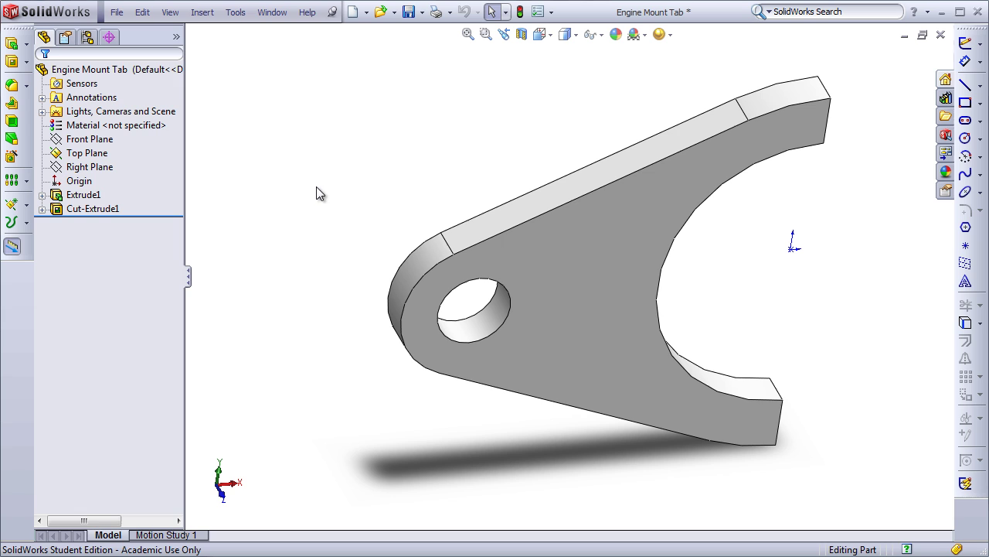
{"action": "left_click", "coordinate": [153, 126]}
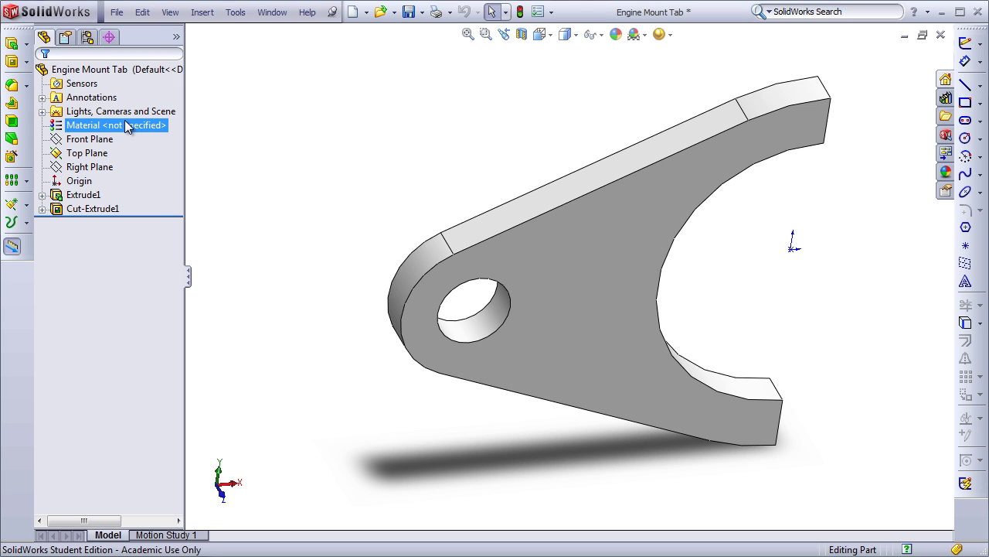
Step: Show the Reference Geometry toolbar and try to move it to the upper toolbar area
{"action": "right_click", "coordinate": [6, 286]}
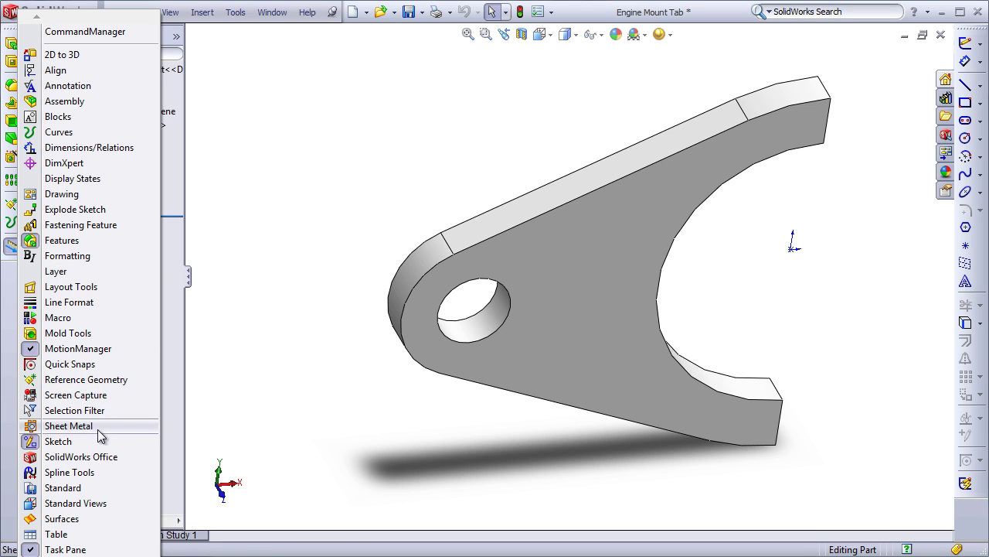
{"action": "left_click", "coordinate": [73, 378]}
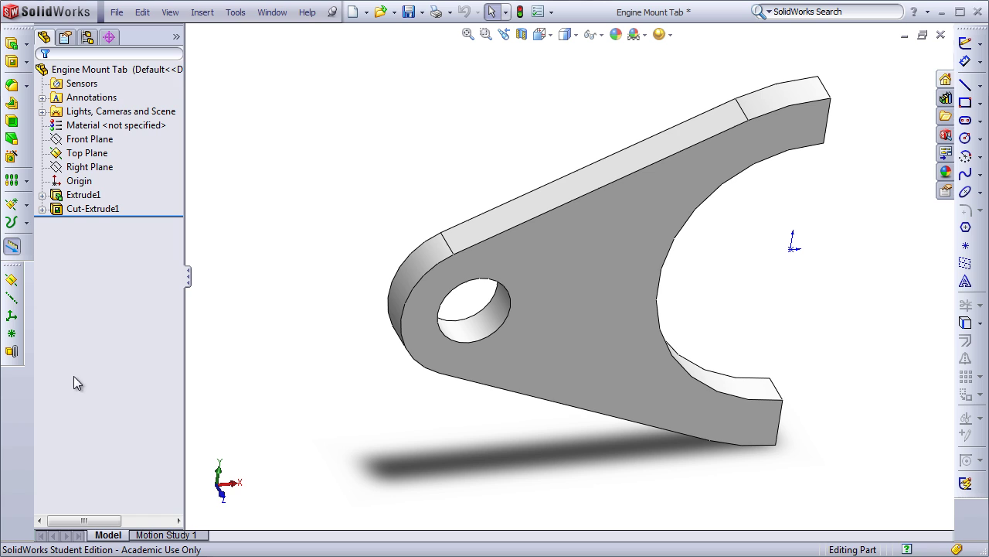
{"action": "left_click_drag", "start_coordinate": [14, 266], "coordinate": [589, 7]}
Step: Look through the toolbar list and command categories in the Customize settings and cancel without changes
{"action": "right_click", "coordinate": [14, 35]}
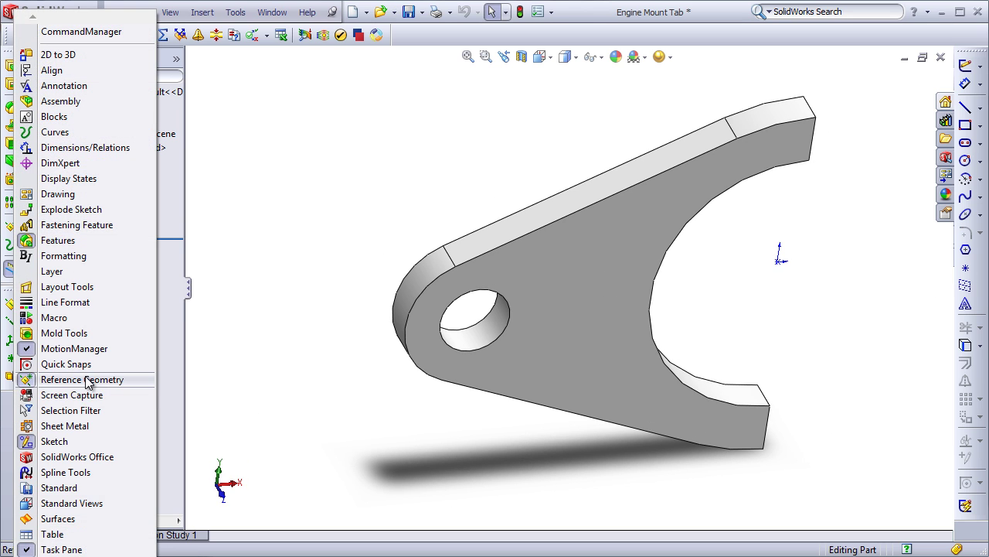
{"action": "mouse_move", "coordinate": [69, 551]}
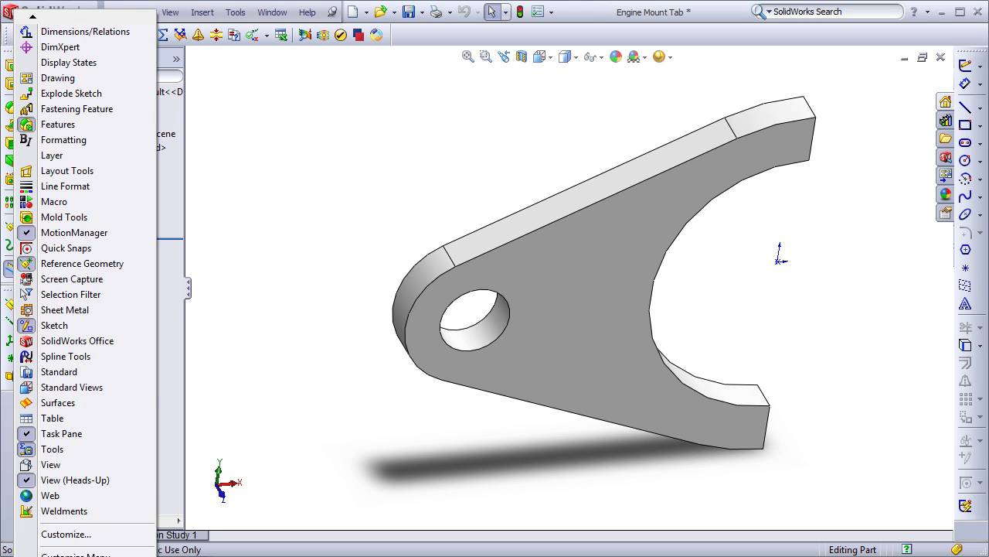
{"action": "left_click", "coordinate": [68, 534]}
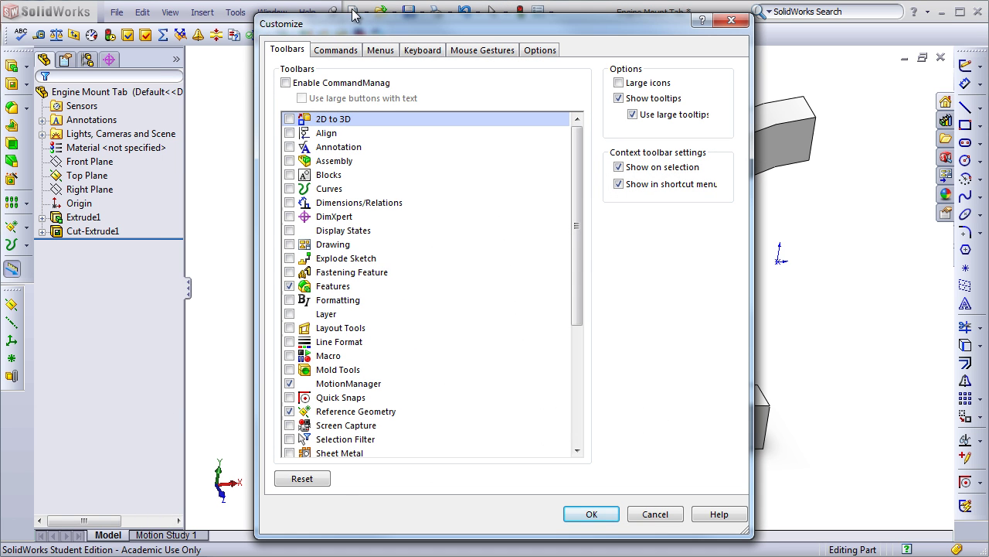
{"action": "left_click_drag", "start_coordinate": [379, 29], "coordinate": [376, 25]}
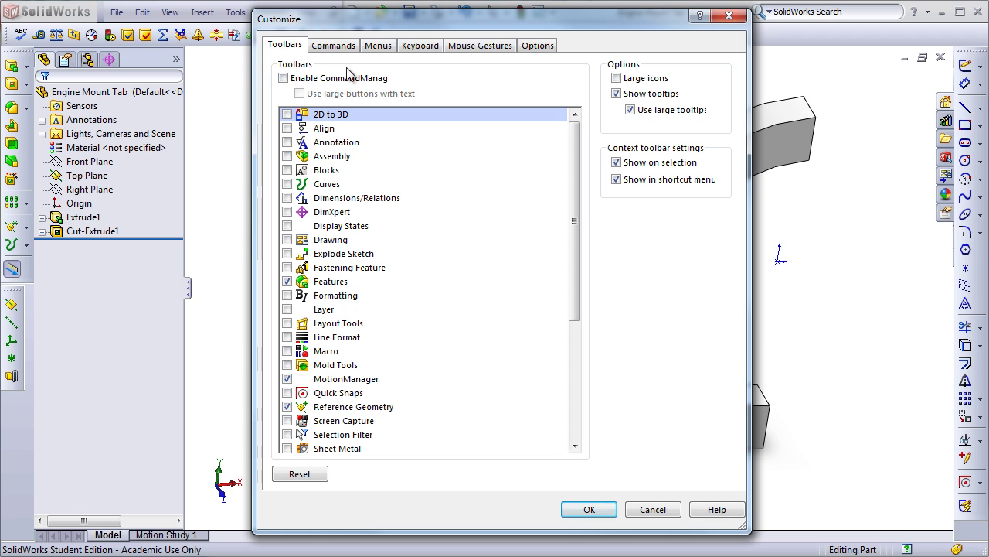
{"action": "left_click", "coordinate": [331, 50]}
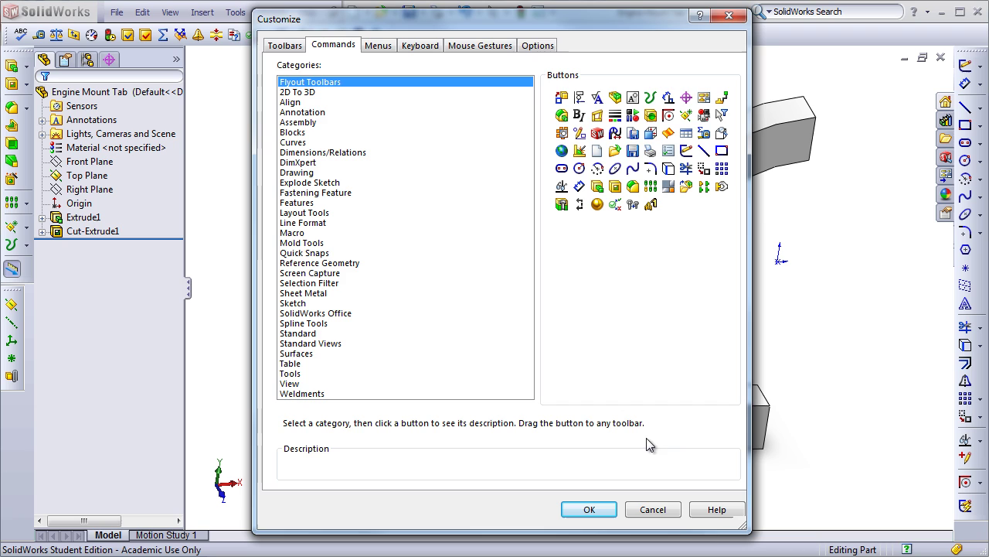
{"action": "left_click", "coordinate": [656, 512]}
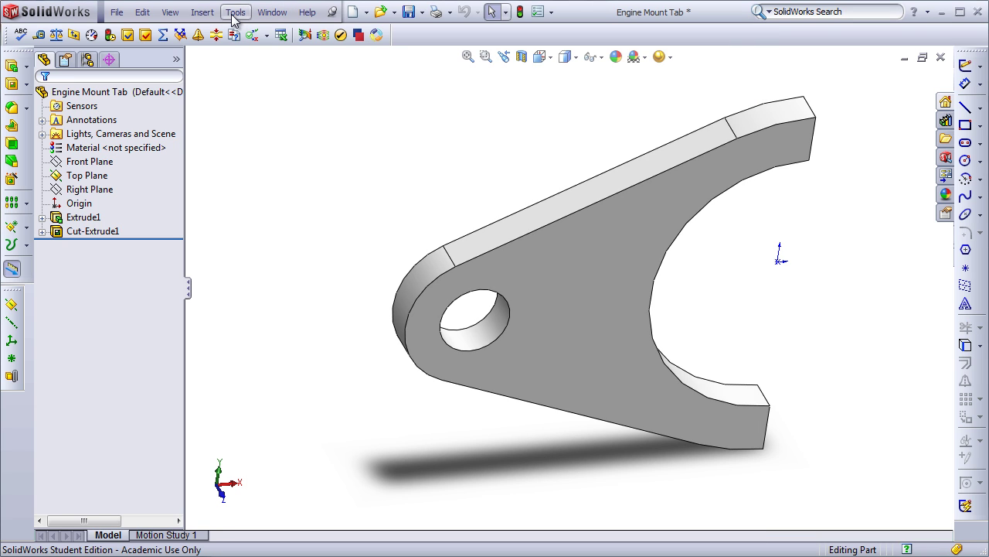
Step: Add the 3 Point Arc Slot command from the Sketch category to the Sketch toolbar
{"action": "left_click", "coordinate": [235, 13]}
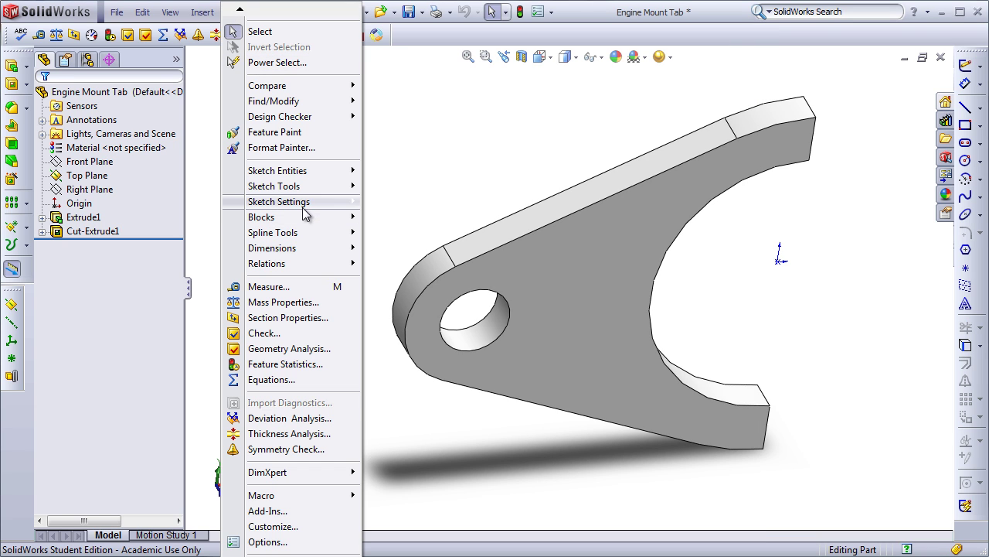
{"action": "mouse_move", "coordinate": [277, 171]}
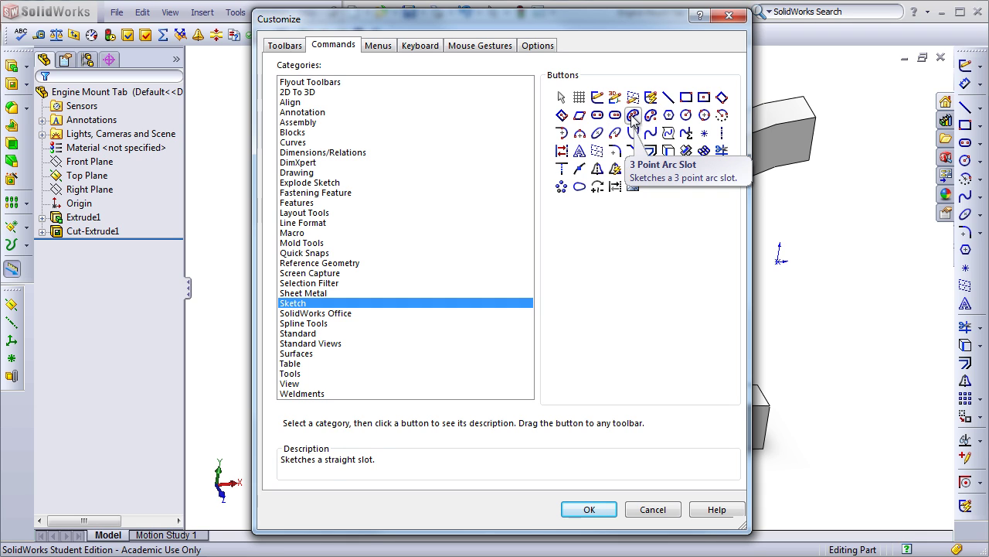
{"action": "mouse_move", "coordinate": [632, 117]}
{"action": "left_mouse_down"}
{"action": "mouse_move", "coordinate": [897, 189]}
{"action": "mouse_move", "coordinate": [969, 196]}
{"action": "left_mouse_up"}
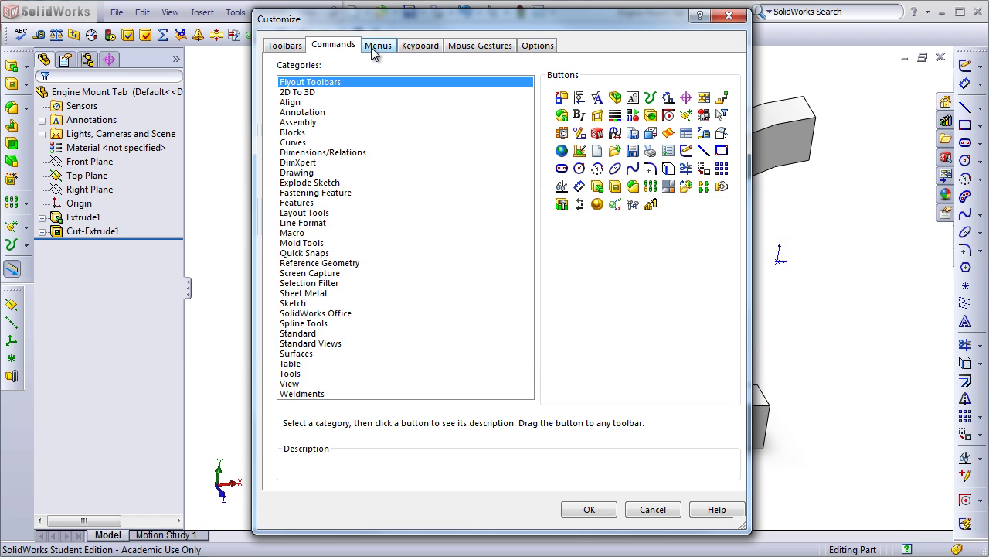
Step: Find the Measure command in the keyboard customization list, assign it the shortcut M and apply the customization
{"action": "left_click", "coordinate": [378, 46]}
{"action": "left_click", "coordinate": [420, 48]}
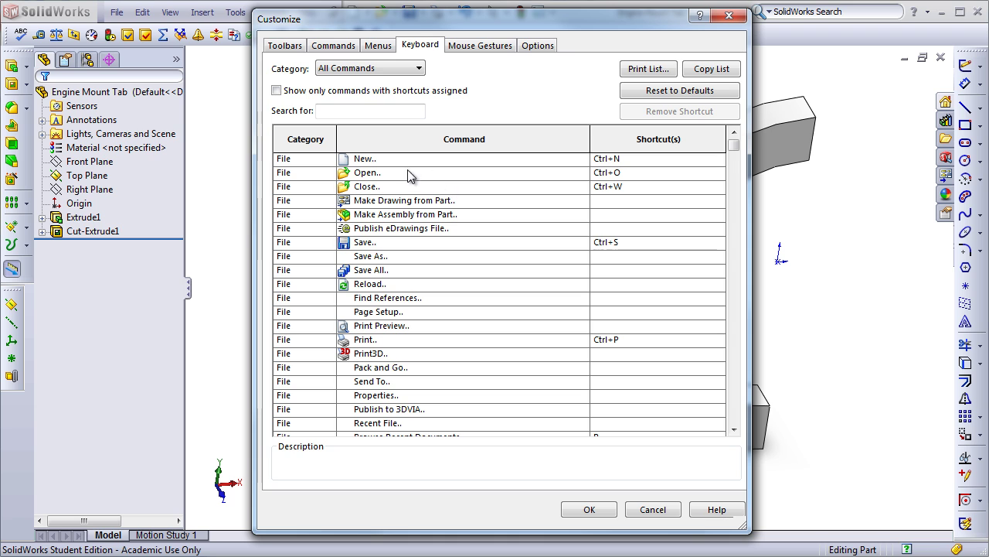
{"action": "left_click_drag", "start_coordinate": [734, 144], "coordinate": [732, 230]}
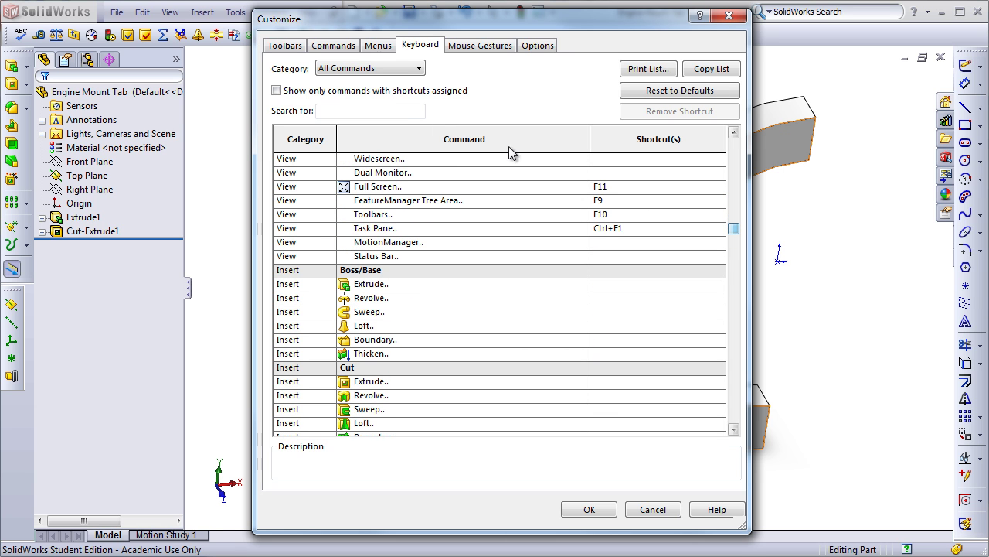
{"action": "left_click", "coordinate": [378, 109]}
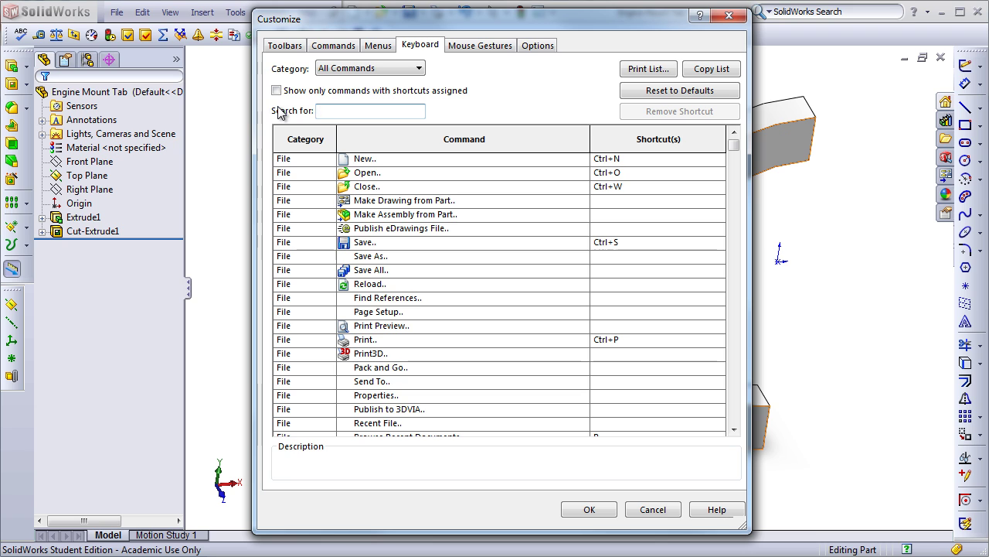
{"action": "type", "text": "Meas"}
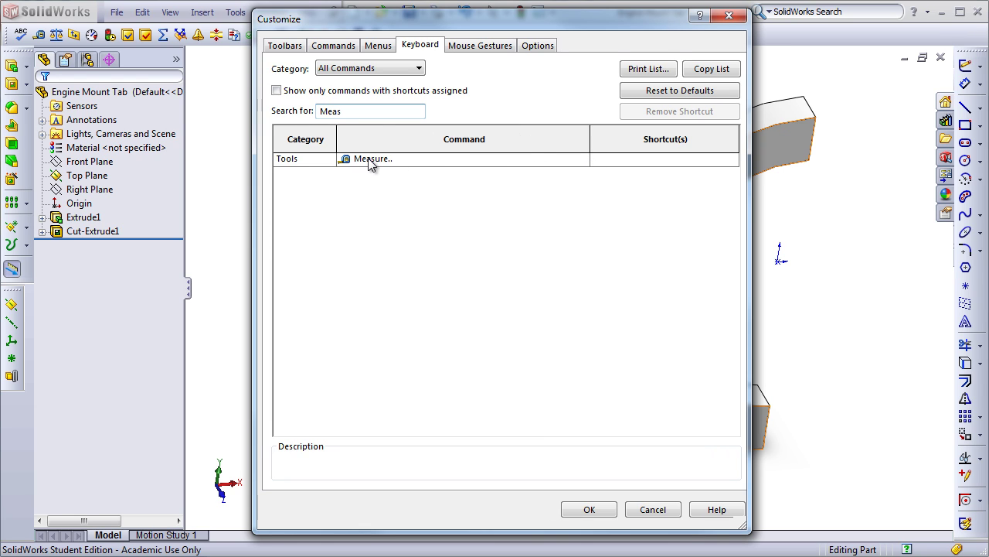
{"action": "left_click", "coordinate": [613, 161]}
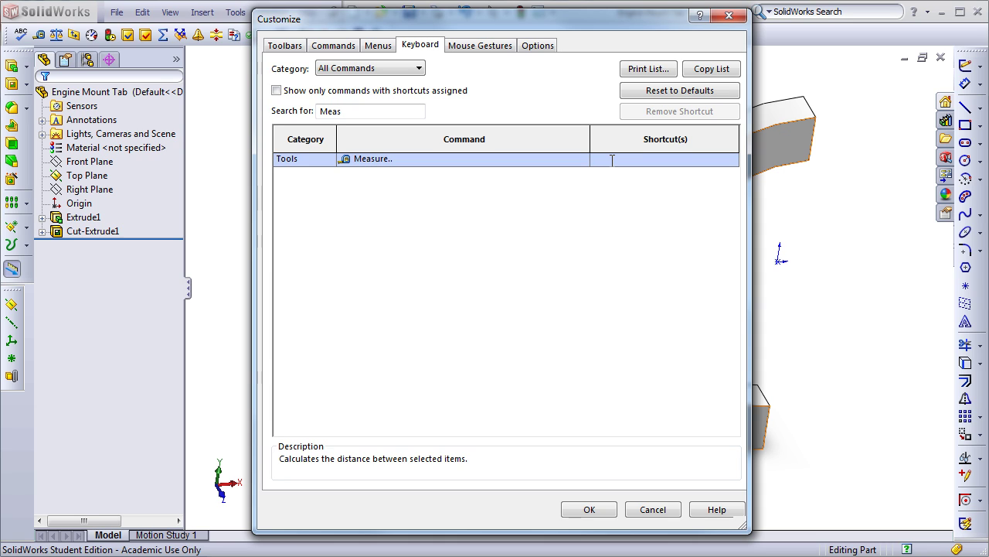
{"action": "key", "text": "shift+m"}
{"action": "key", "text": "BackSpace"}
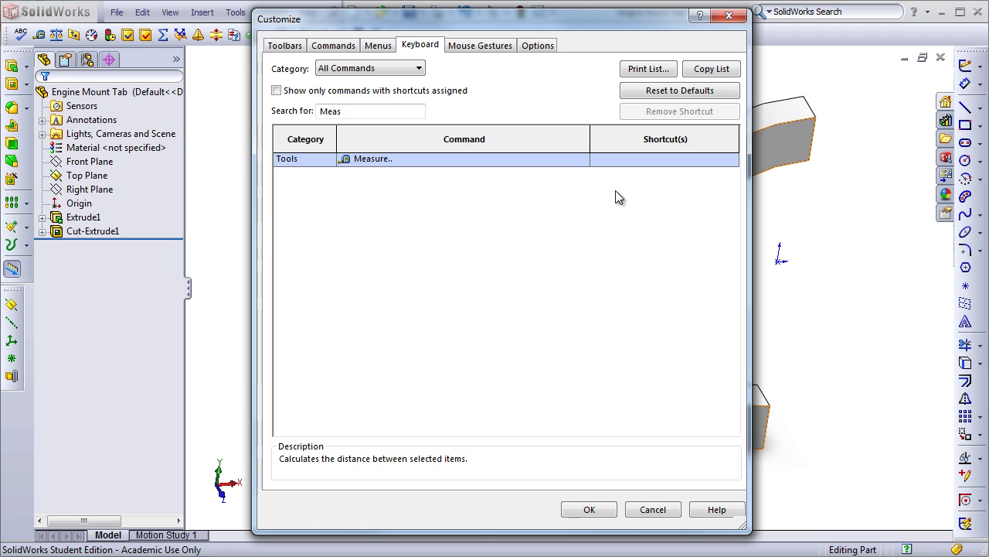
{"action": "key", "text": "m"}
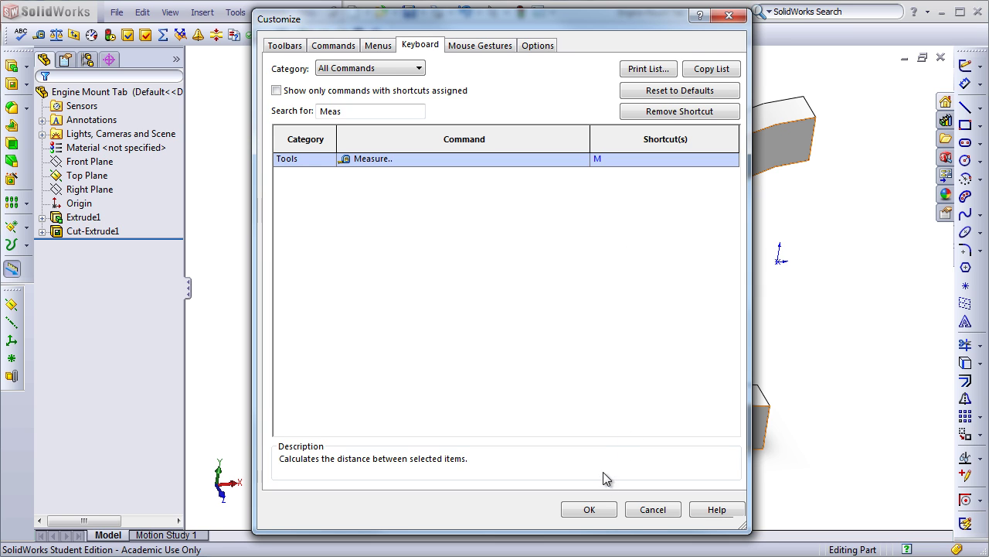
{"action": "left_click", "coordinate": [597, 511]}
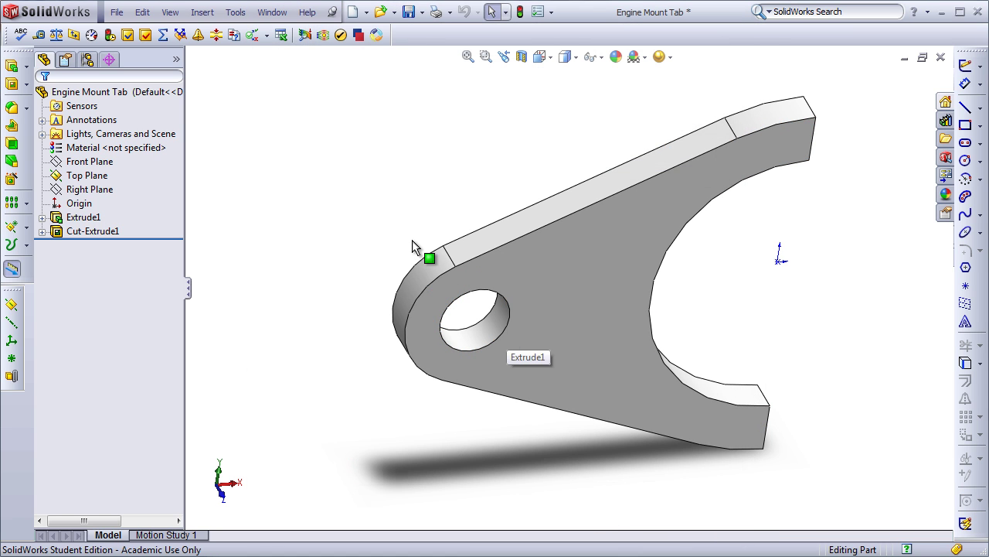
Step: Start the Measure tool and pick the long sloping upper edge of the tab's front face
{"action": "key", "text": "m"}
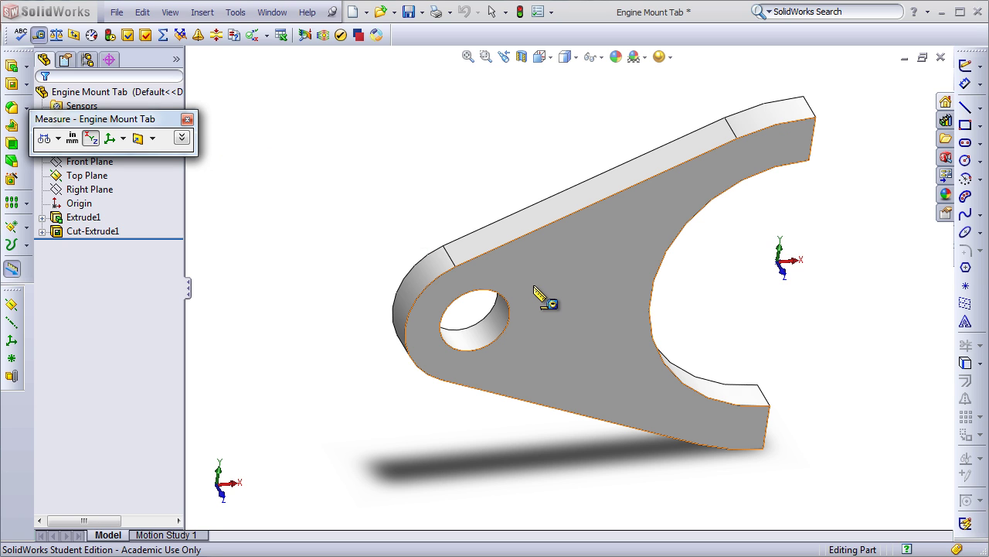
{"action": "left_click", "coordinate": [529, 232]}
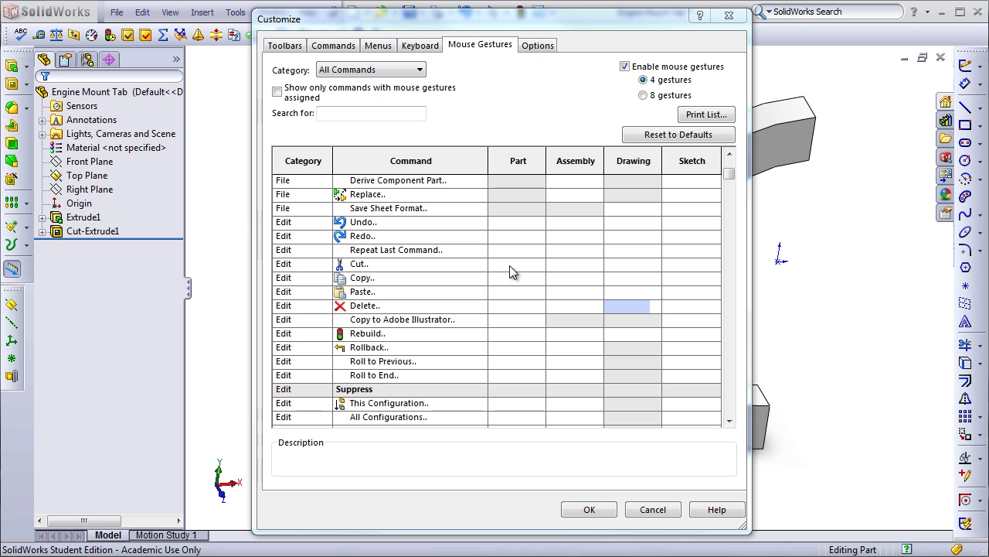
Step: Assign the leftward mouse gesture to the Measure command for parts and apply the customization
{"action": "left_click", "coordinate": [345, 114]}
{"action": "type", "text": "Mea"}
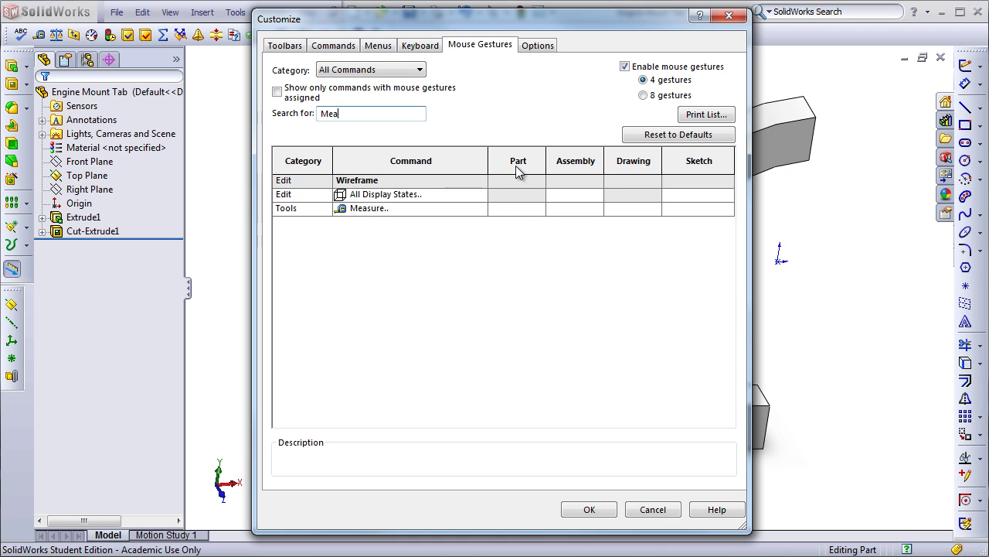
{"action": "left_click", "coordinate": [518, 208]}
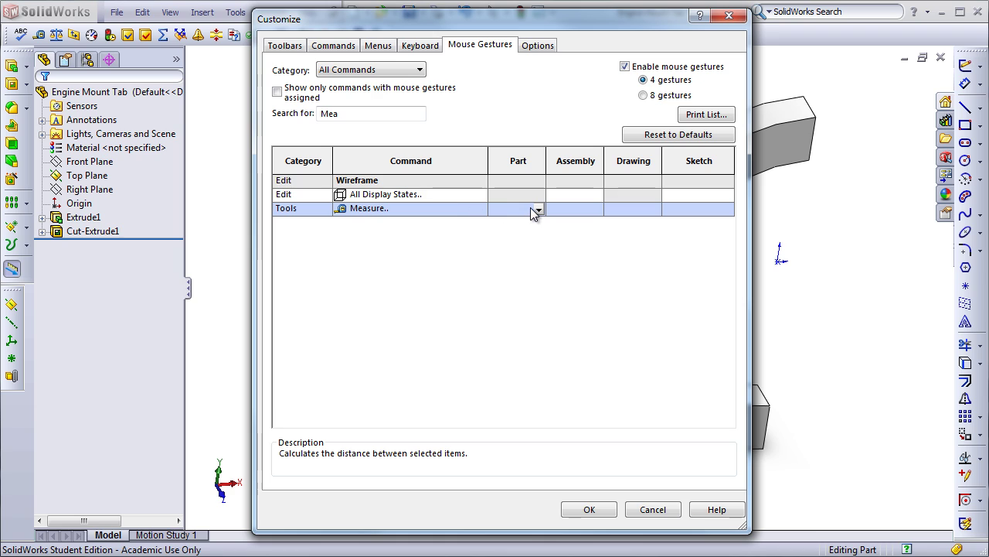
{"action": "left_click", "coordinate": [536, 209]}
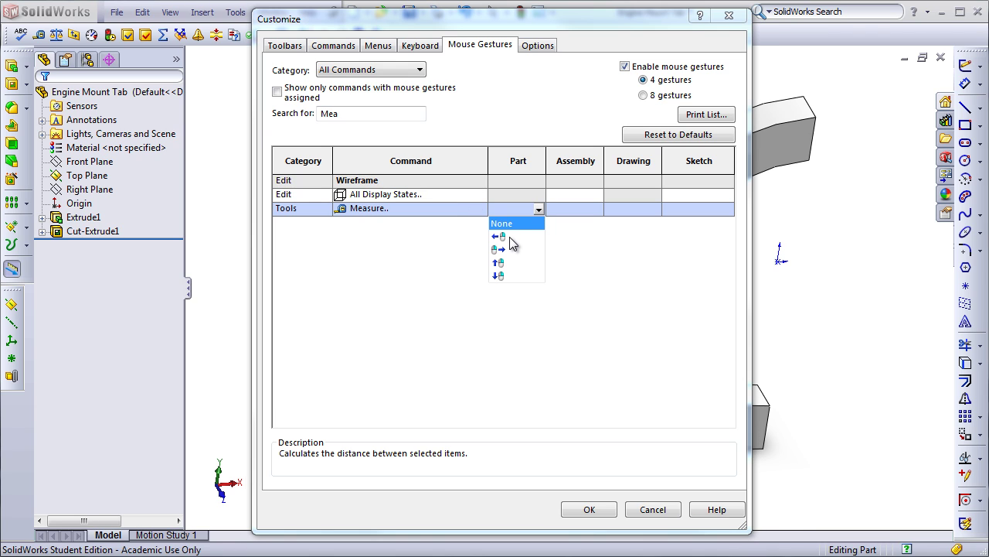
{"action": "left_click", "coordinate": [511, 237]}
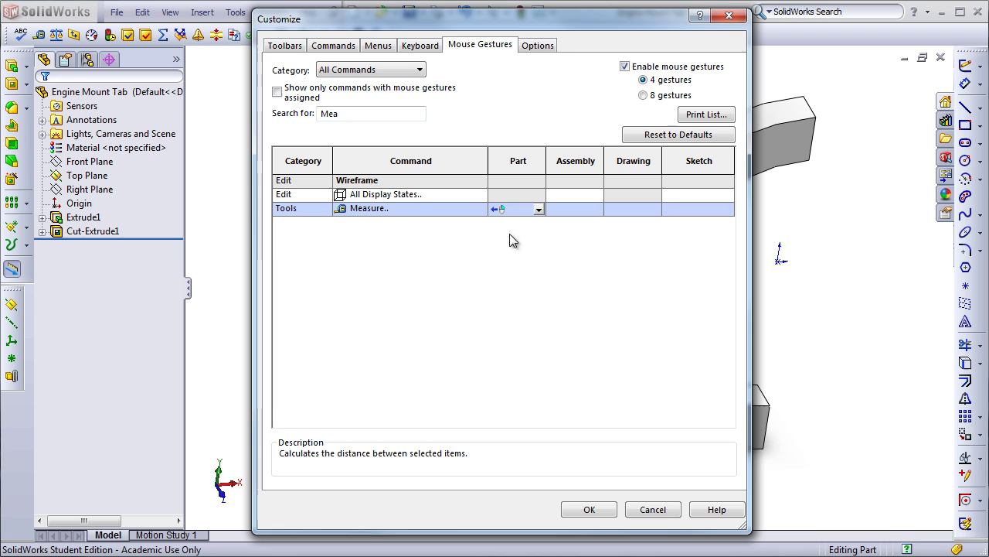
{"action": "left_click", "coordinate": [584, 510]}
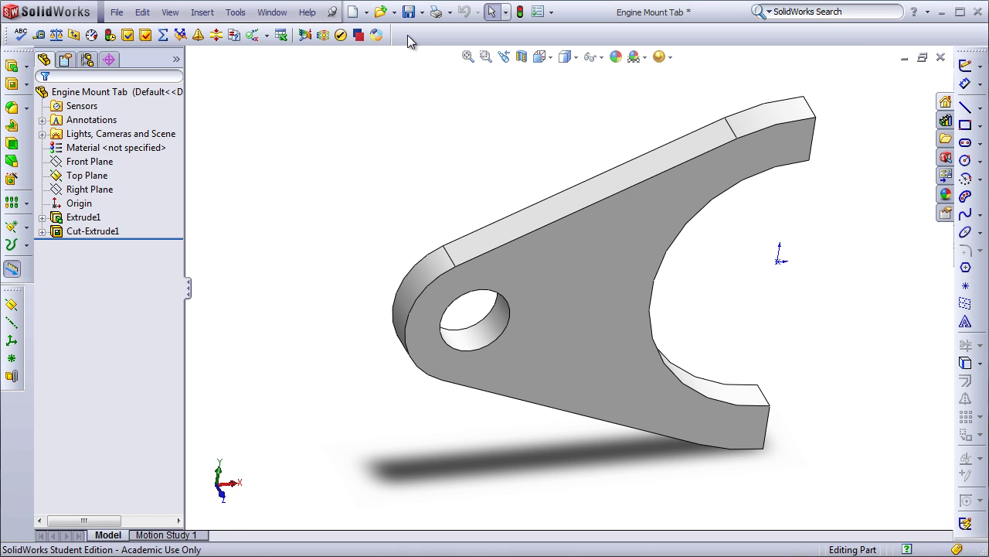
Step: Create a new part document and show the Macro toolbar
{"action": "key", "text": "ctrl+n"}
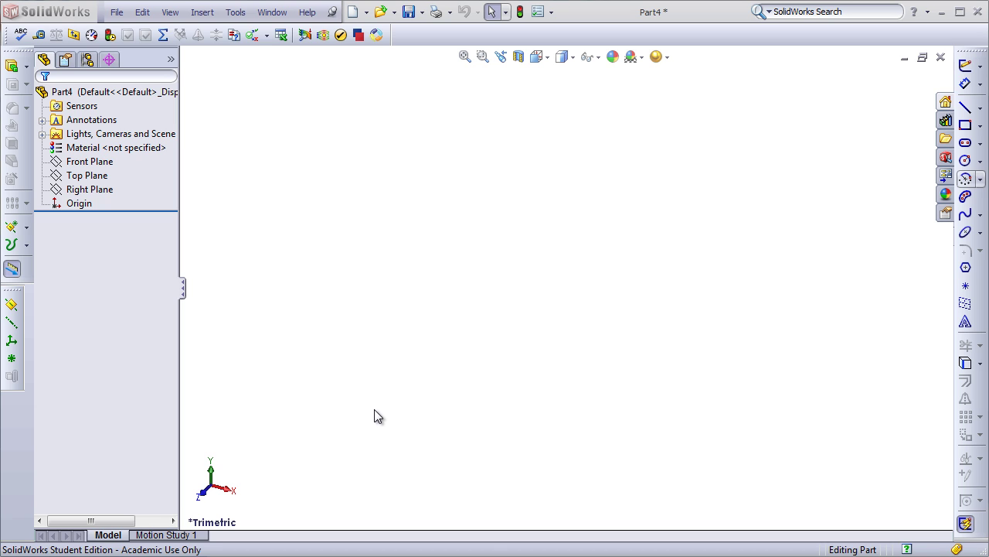
{"action": "right_click", "coordinate": [398, 37]}
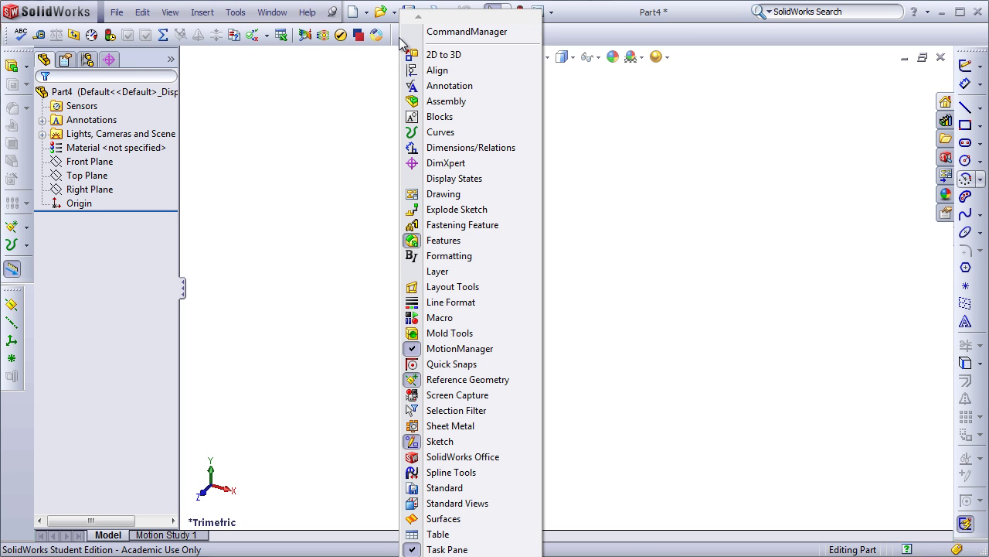
{"action": "left_click", "coordinate": [440, 318]}
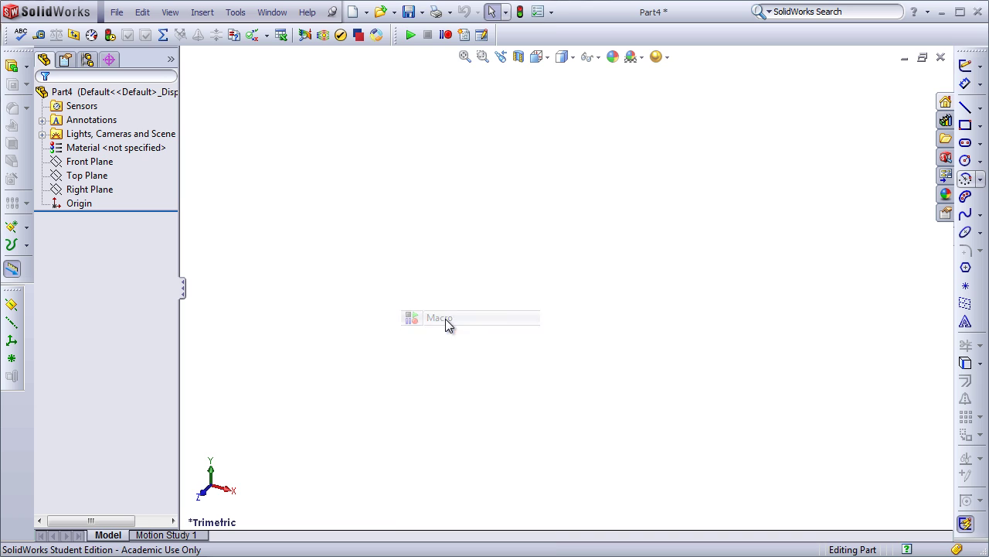
Step: Run the cylinder.swp macro and enter 3in as the circle's diameter to build the extruded cylinder
{"action": "left_click", "coordinate": [412, 38]}
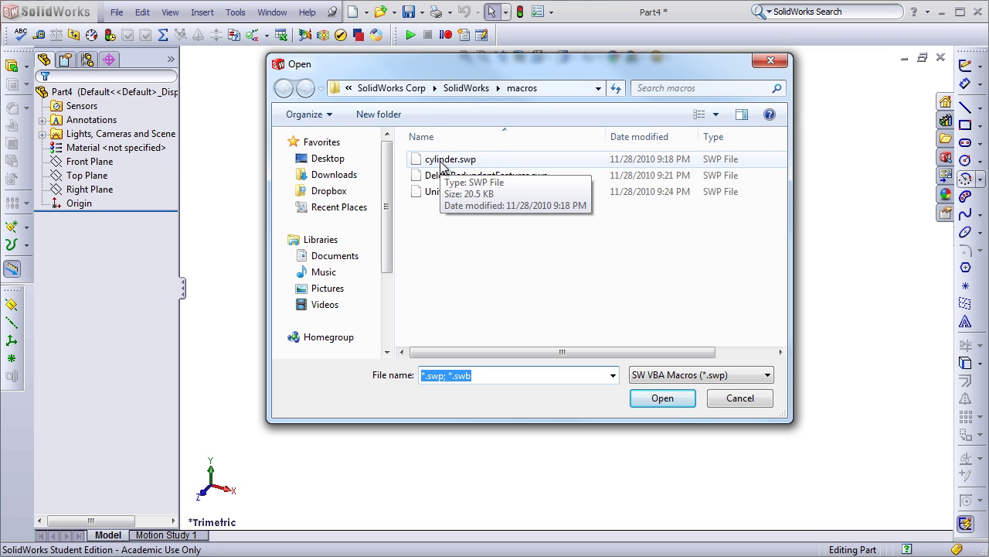
{"action": "double_click", "coordinate": [442, 161]}
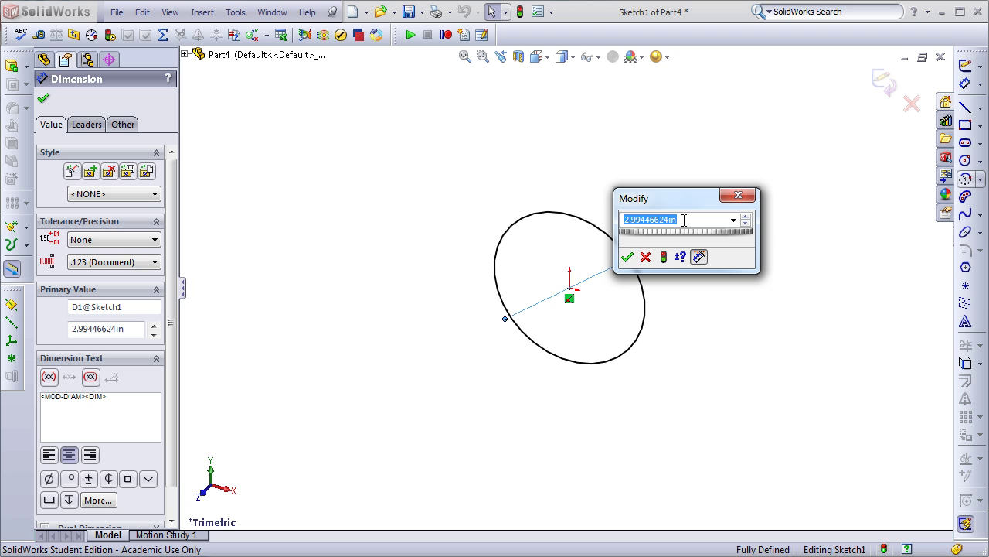
{"action": "type", "text": "3in"}
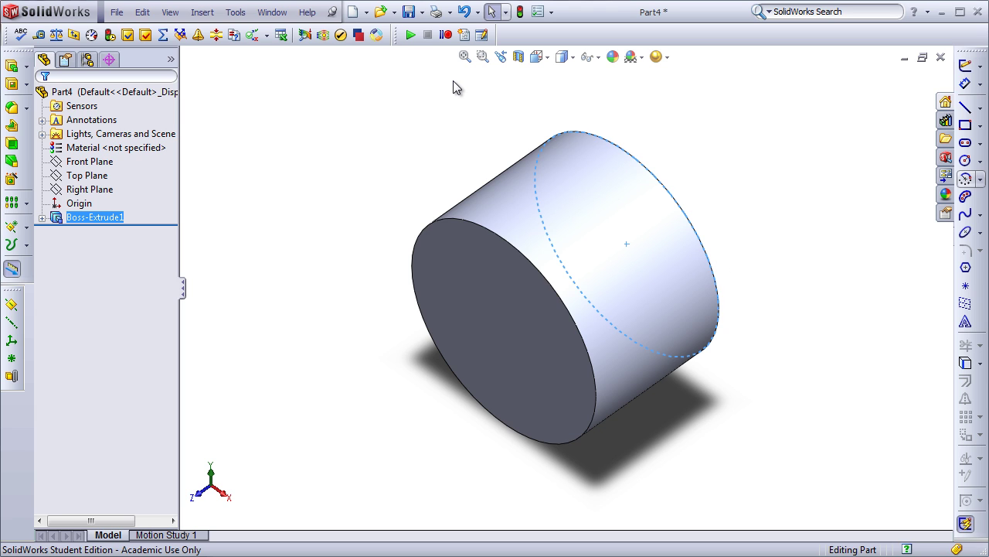
Step: Open cylinder.swp for editing, examine its code in the Visual Basic editor, and minimize the editor window
{"action": "middle_click_drag", "start_coordinate": [457, 62], "coordinate": [410, 129]}
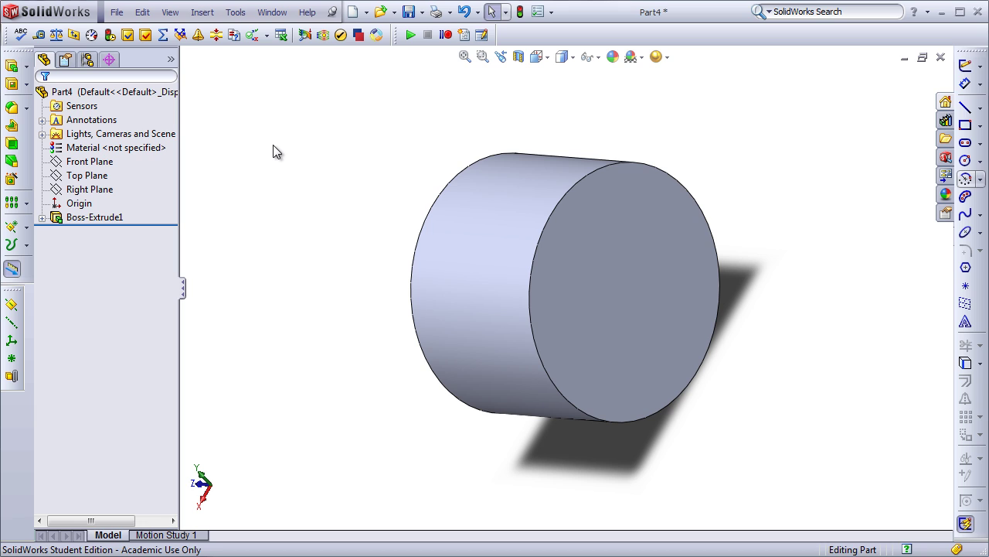
{"action": "left_click", "coordinate": [466, 36]}
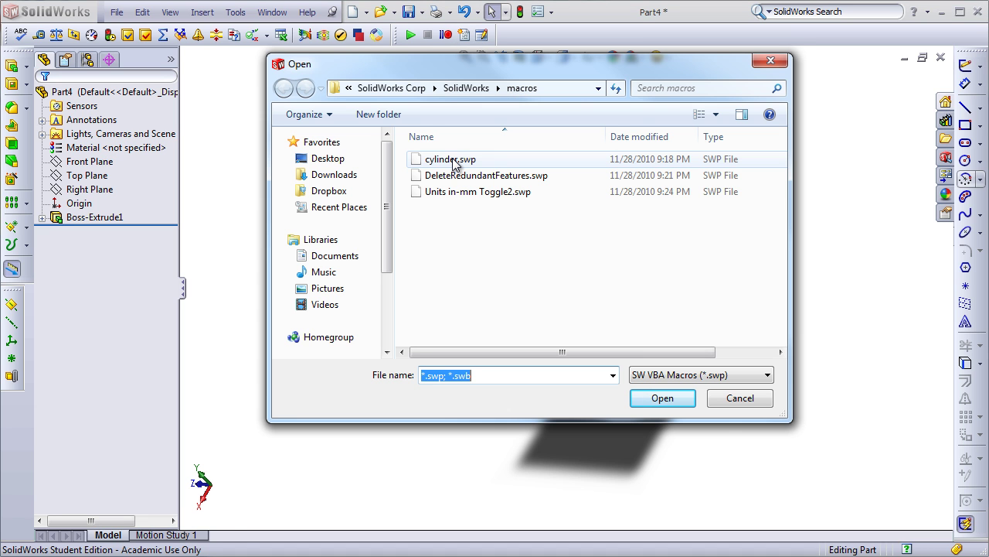
{"action": "double_click", "coordinate": [454, 159]}
{"action": "left_click", "coordinate": [569, 329]}
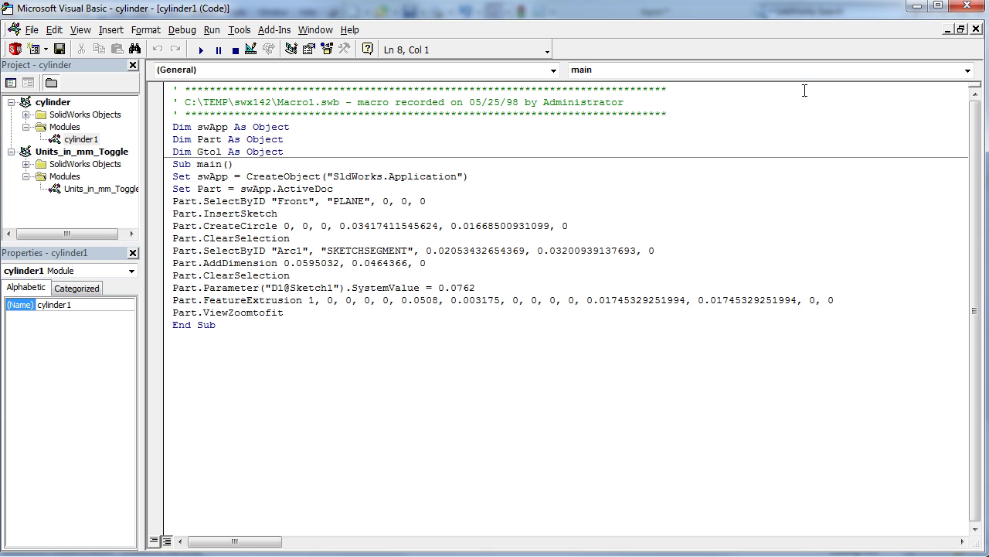
{"action": "left_click", "coordinate": [918, 6]}
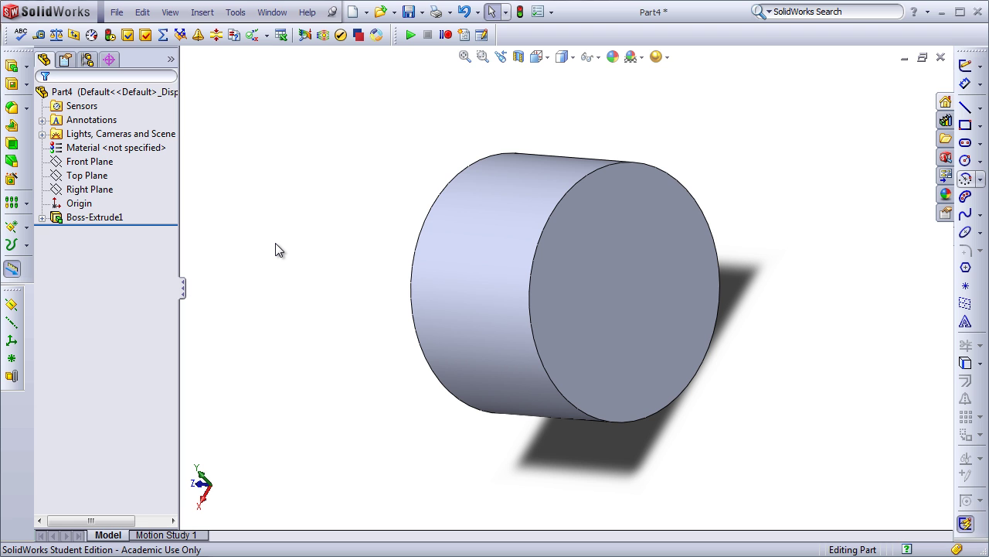
Step: Switch to 3D ContentCentral in Internet Explorer, search for "Baja" and browse the results
{"action": "key", "text": "alt+Tab"}
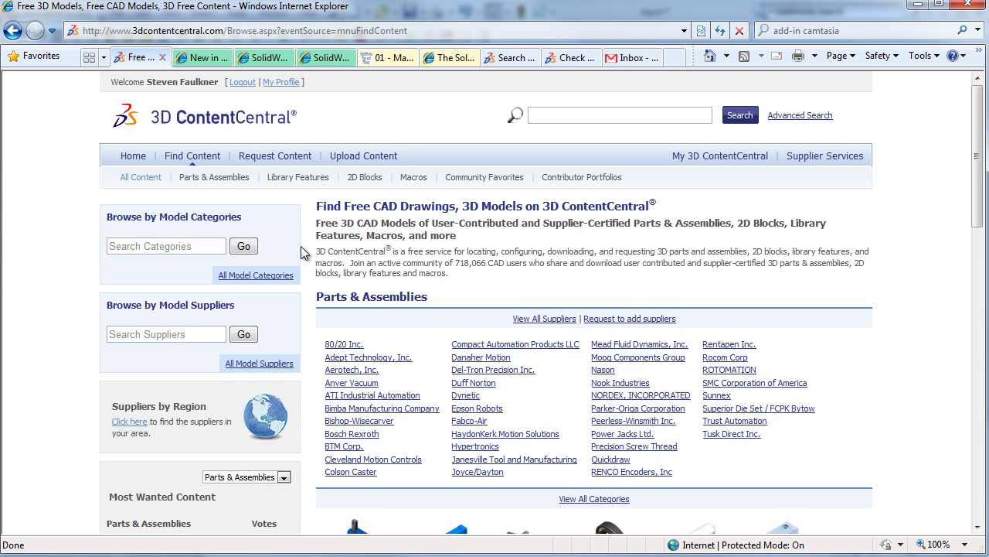
{"action": "left_click", "coordinate": [124, 246]}
{"action": "type", "text": "Baja"}
{"action": "key", "text": "Return"}
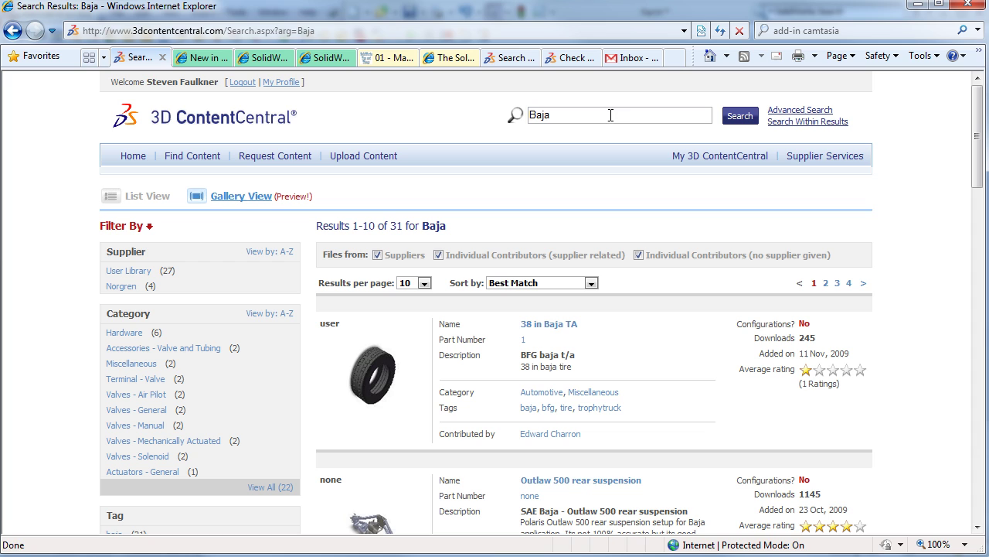
{"action": "left_click_drag", "start_coordinate": [975, 155], "coordinate": [984, 197]}
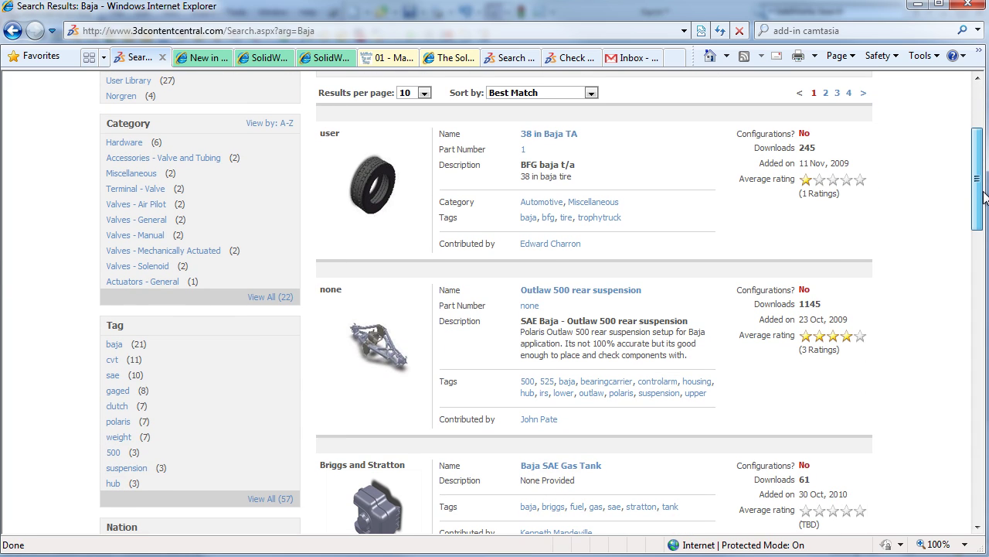
{"action": "left_click_drag", "start_coordinate": [983, 198], "coordinate": [983, 291]}
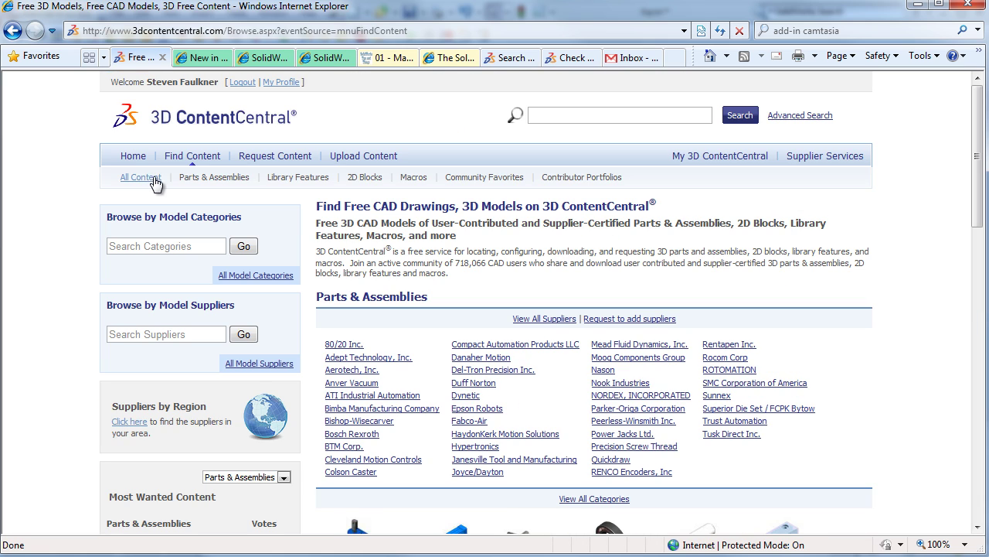
Step: Open the site's SolidWorks macros section and look through the macros in the Parts category
{"action": "left_click", "coordinate": [414, 178]}
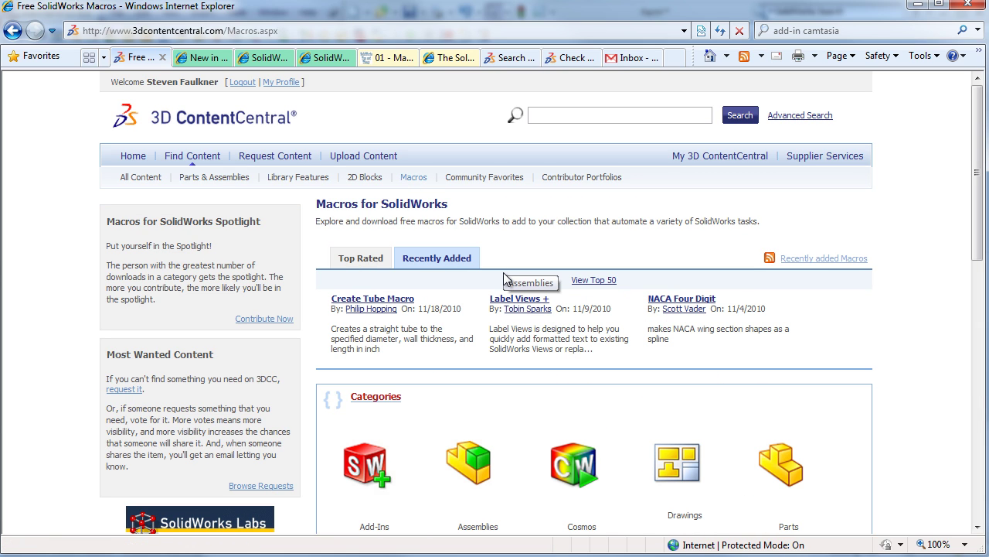
{"action": "scroll", "coordinate": [504, 272], "scroll_direction": "down", "scroll_amount": 2}
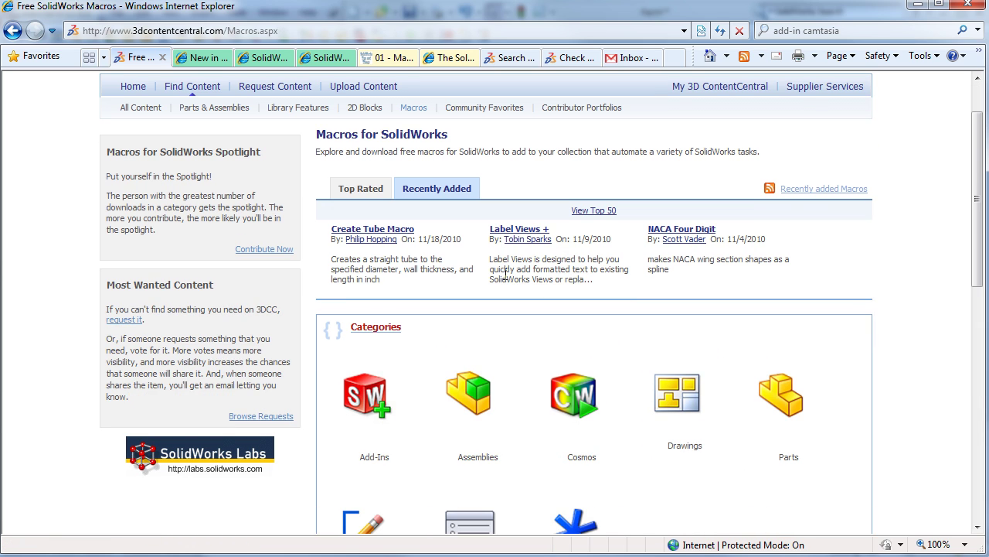
{"action": "scroll", "coordinate": [510, 288], "scroll_direction": "down", "scroll_amount": 4}
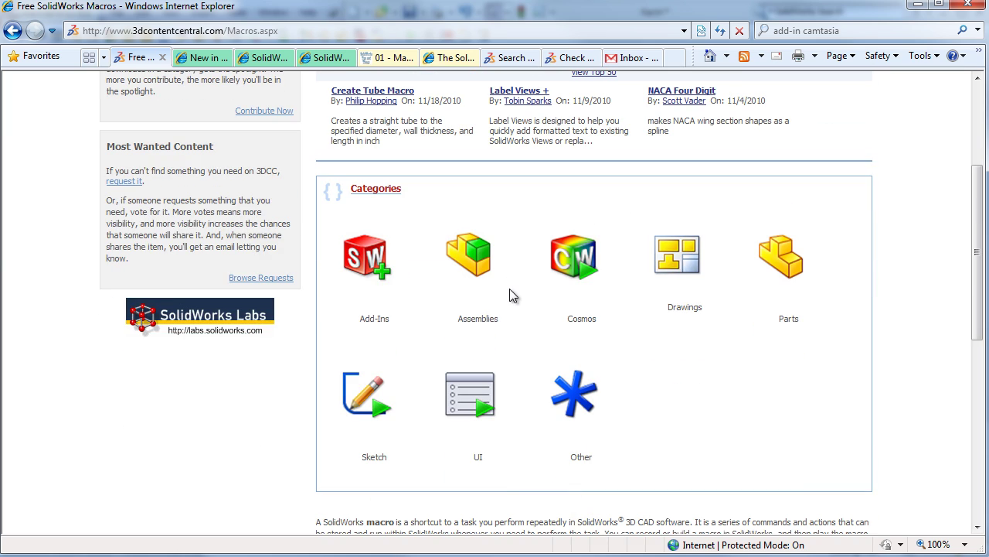
{"action": "left_click", "coordinate": [625, 269]}
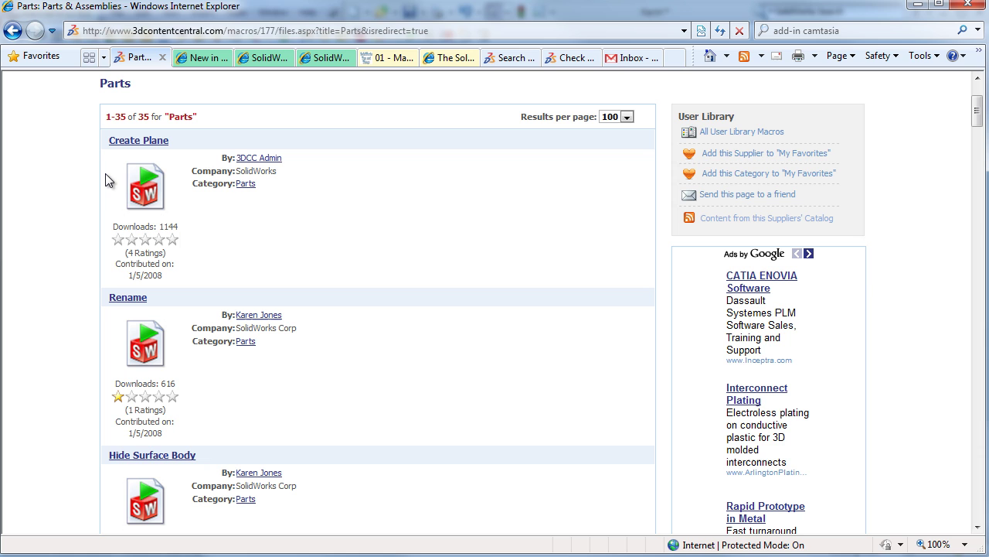
{"action": "scroll", "coordinate": [94, 175], "scroll_direction": "down", "scroll_amount": 10}
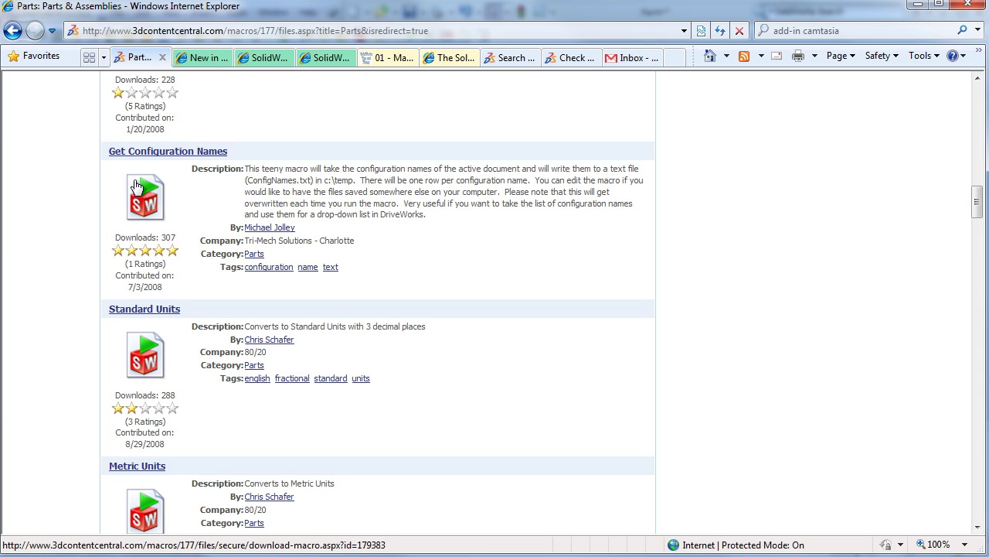
{"action": "scroll", "coordinate": [119, 157], "scroll_direction": "down", "scroll_amount": 10}
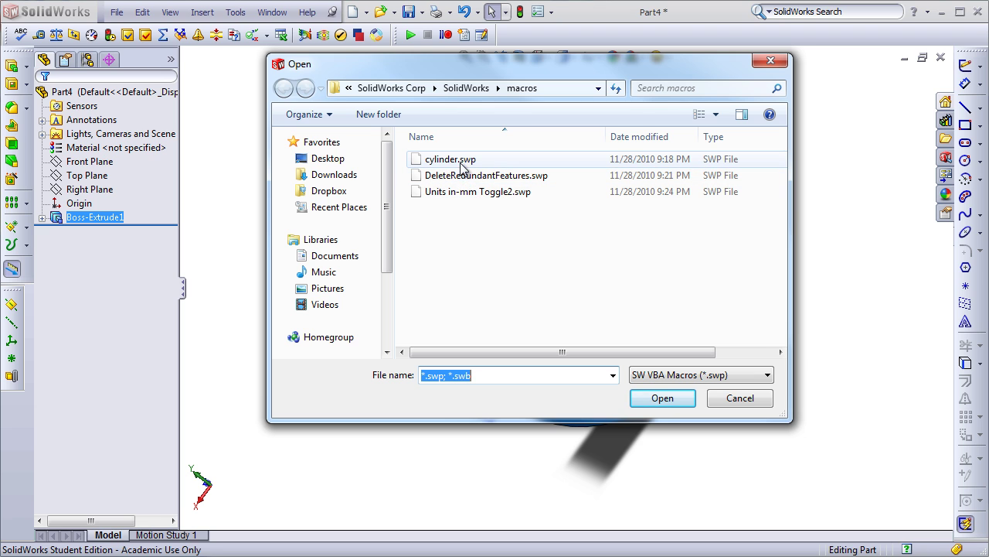
Step: Back in SolidWorks, run the Units in-mm Toggle2.swp macro to switch the part's length units to millimetres
{"action": "left_click", "coordinate": [660, 396]}
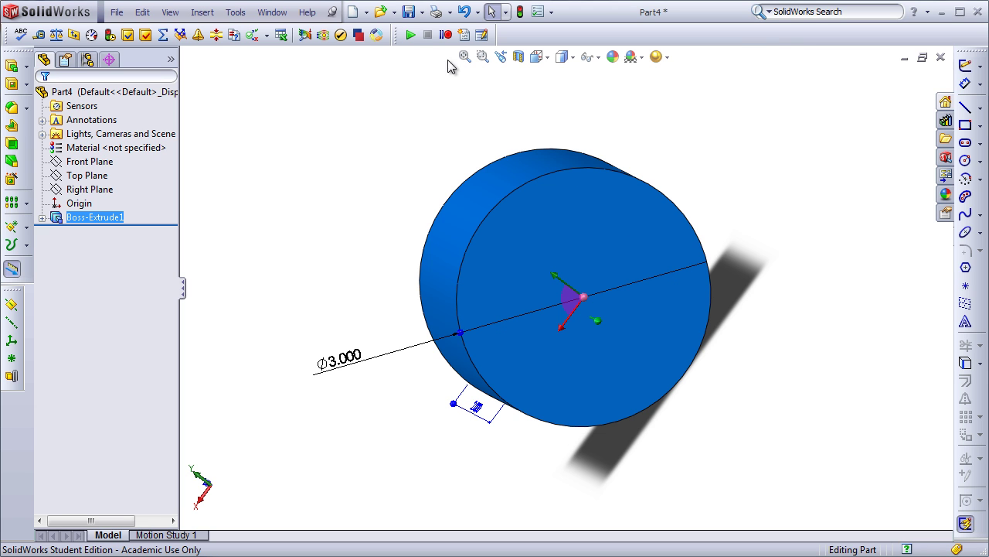
{"action": "left_click", "coordinate": [411, 35]}
{"action": "double_click", "coordinate": [489, 194]}
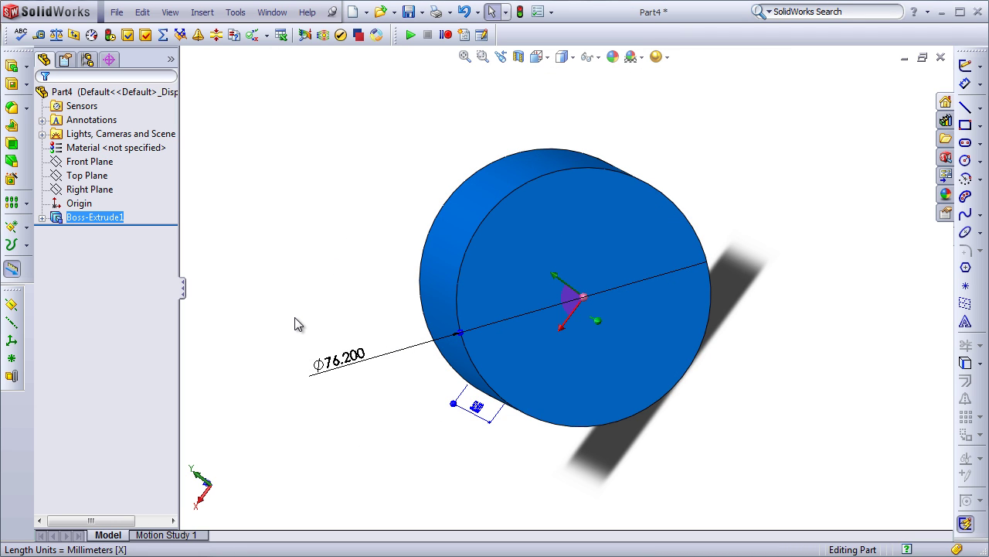
Step: Look up the keyboard shortcut of the Units in-mm Toggle2 macro in the Macros category of the customization settings
{"action": "left_click", "coordinate": [236, 12]}
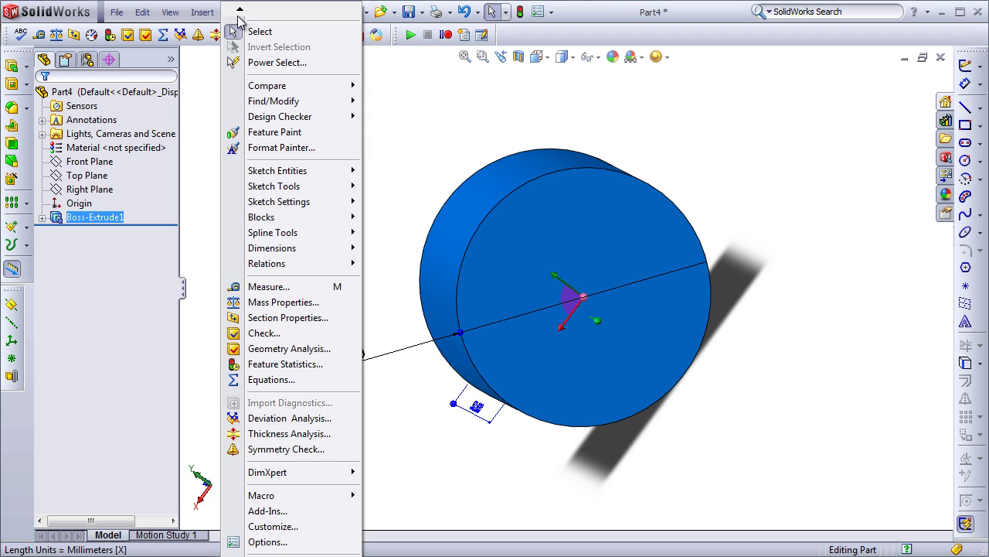
{"action": "left_click", "coordinate": [319, 526]}
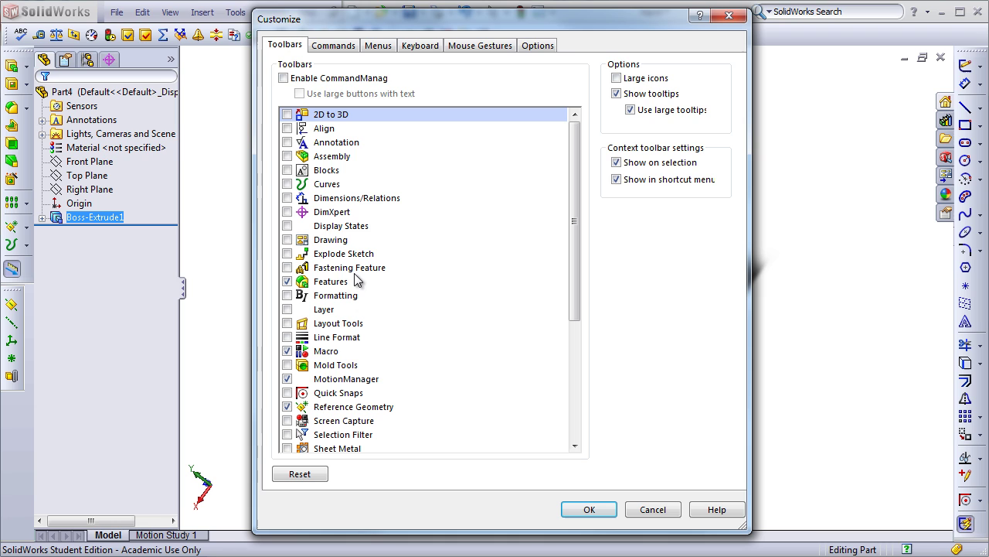
{"action": "left_click", "coordinate": [418, 46]}
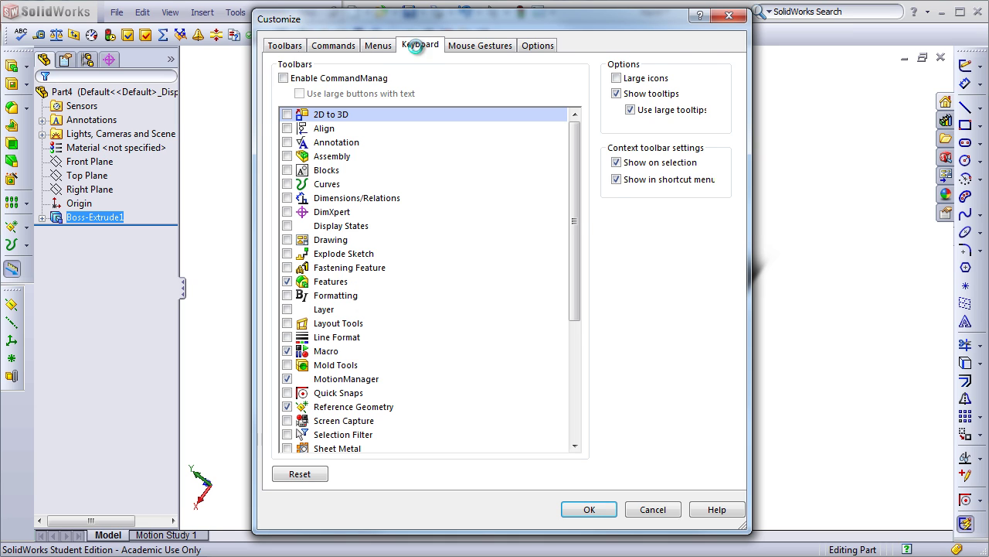
{"action": "left_click", "coordinate": [360, 70]}
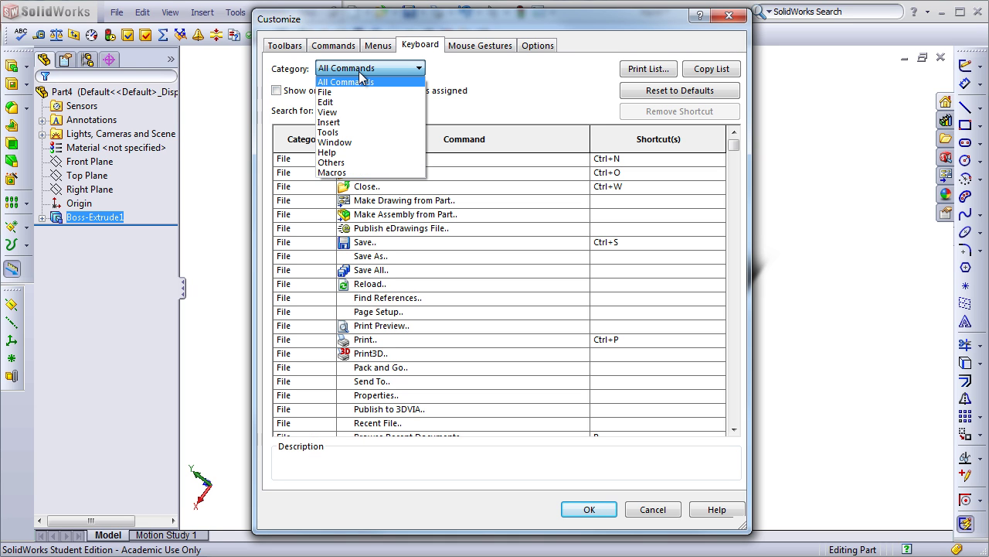
{"action": "left_click", "coordinate": [341, 172]}
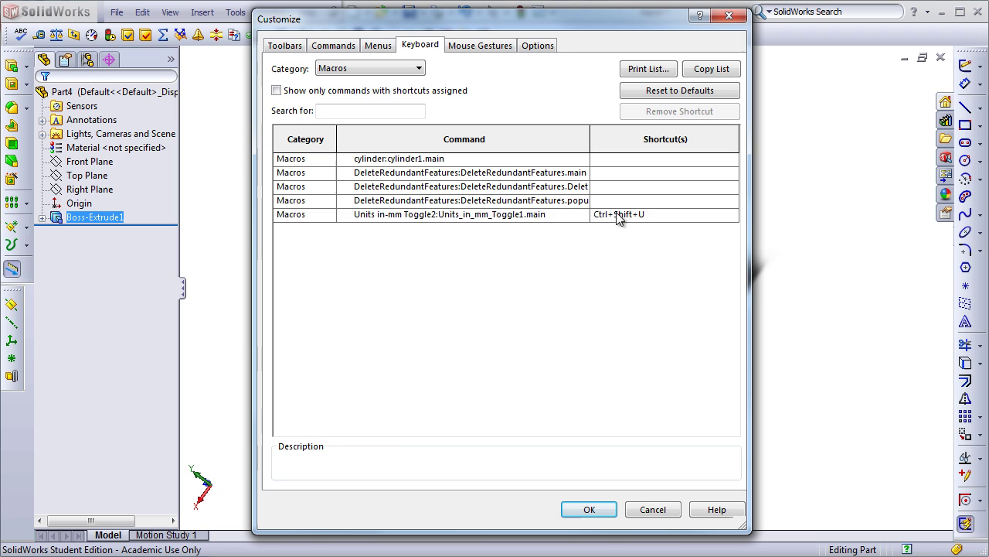
{"action": "left_click", "coordinate": [646, 219]}
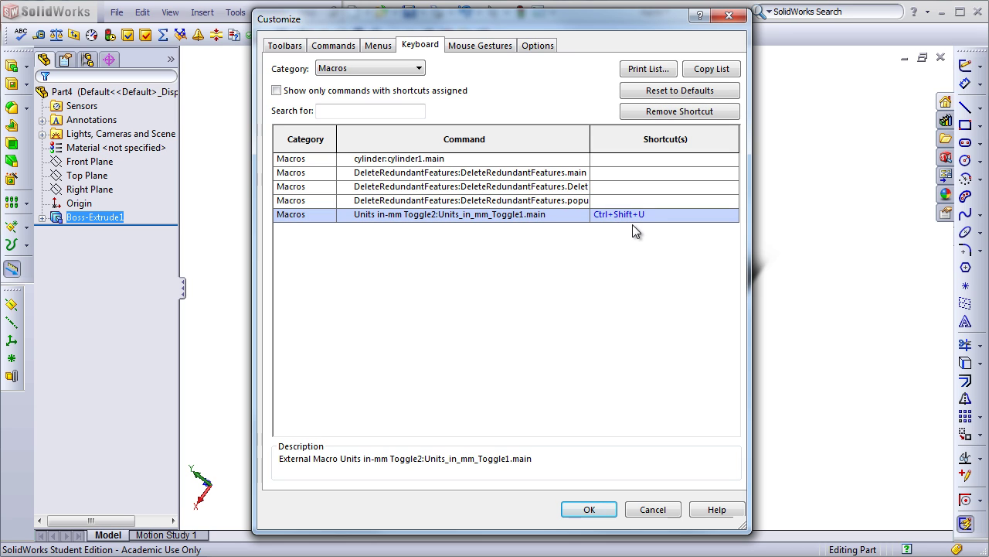
{"action": "left_click", "coordinate": [607, 509]}
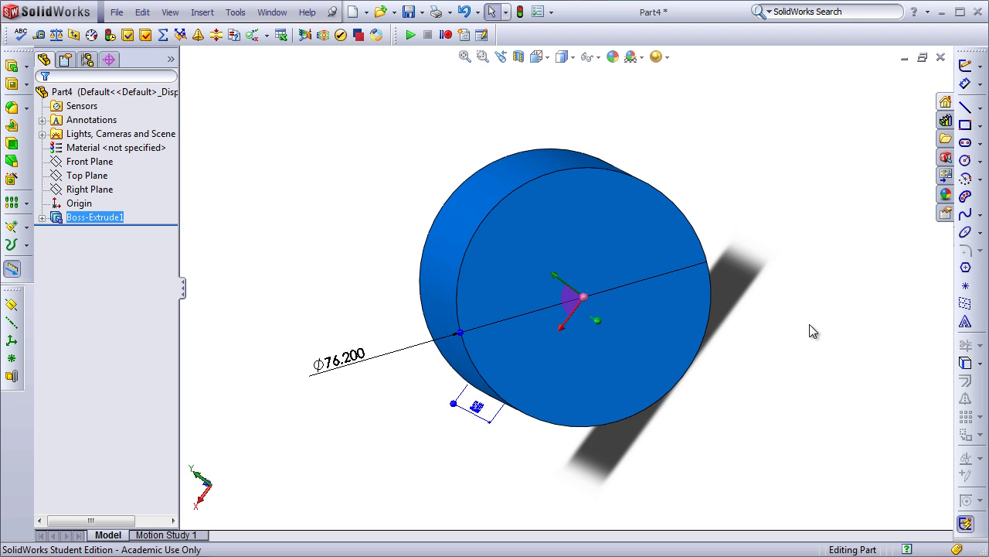
Step: Run the unit toggle macro four times with its assigned shortcut, switching between inches and millimetres and ending in millimetres
{"action": "key", "text": "ctrl+u"}
{"action": "key", "text": "ctrl+u"}
{"action": "key", "text": "ctrl+u"}
{"action": "key", "text": "ctrl+u"}
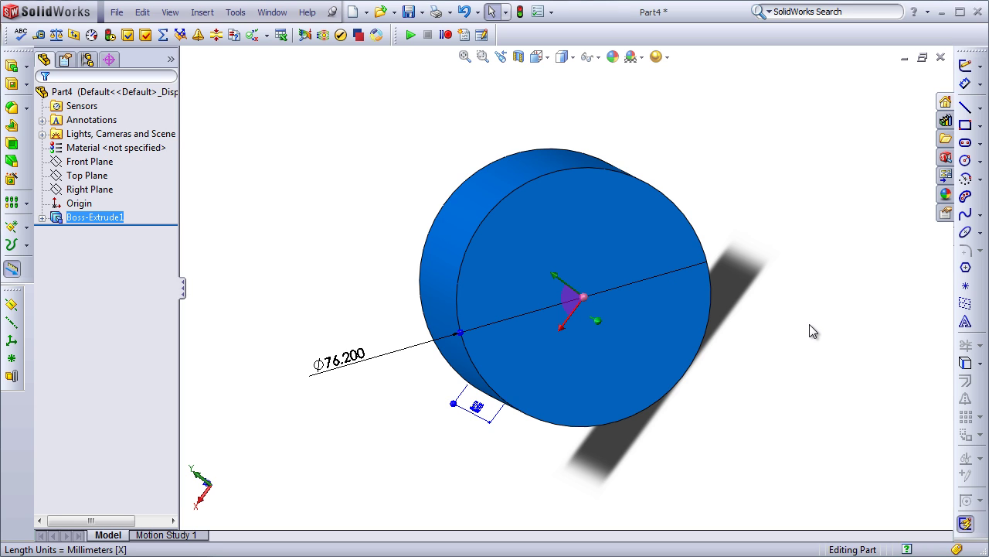
Step: Examine the Units page of the document properties and close the options without changes
{"action": "left_click", "coordinate": [236, 14]}
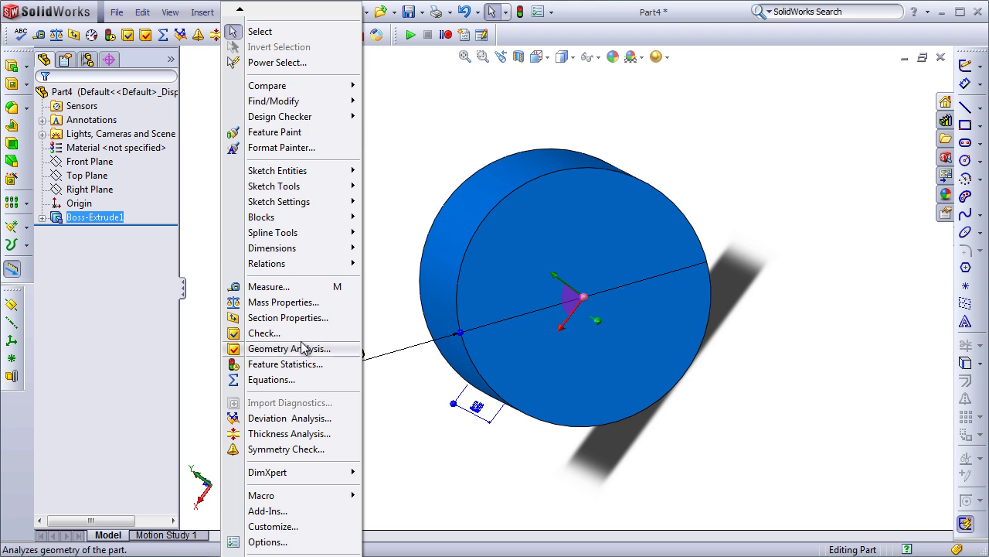
{"action": "left_click", "coordinate": [322, 542]}
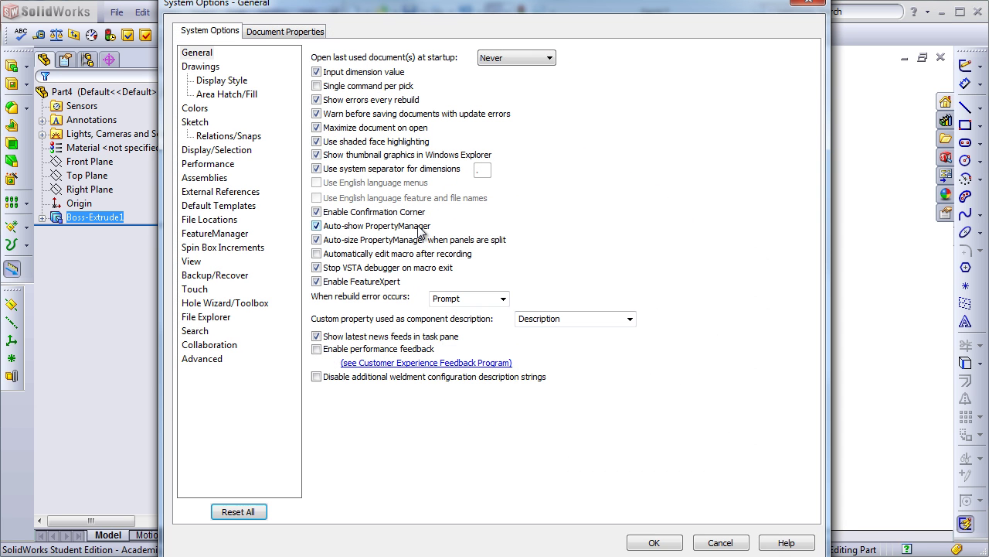
{"action": "left_click", "coordinate": [283, 32]}
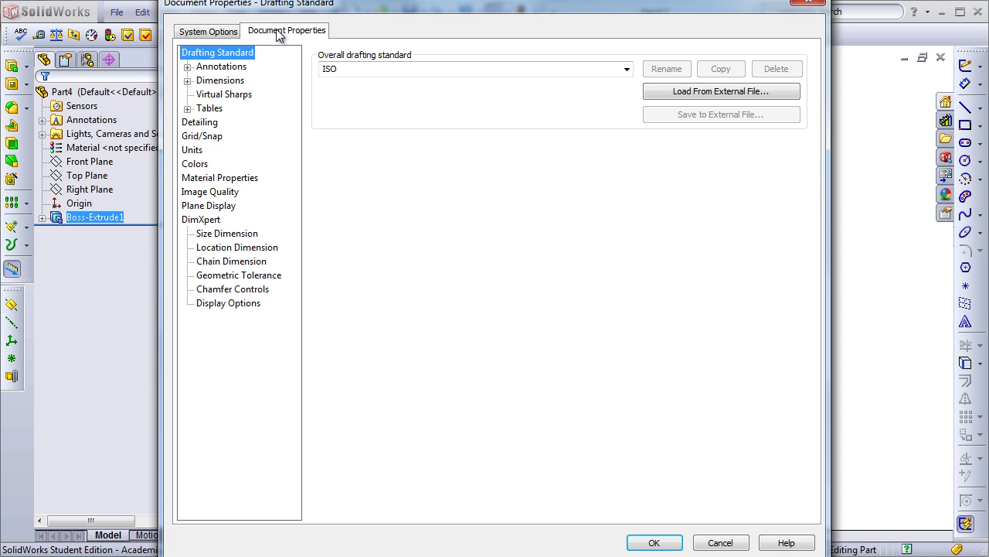
{"action": "left_click", "coordinate": [193, 150]}
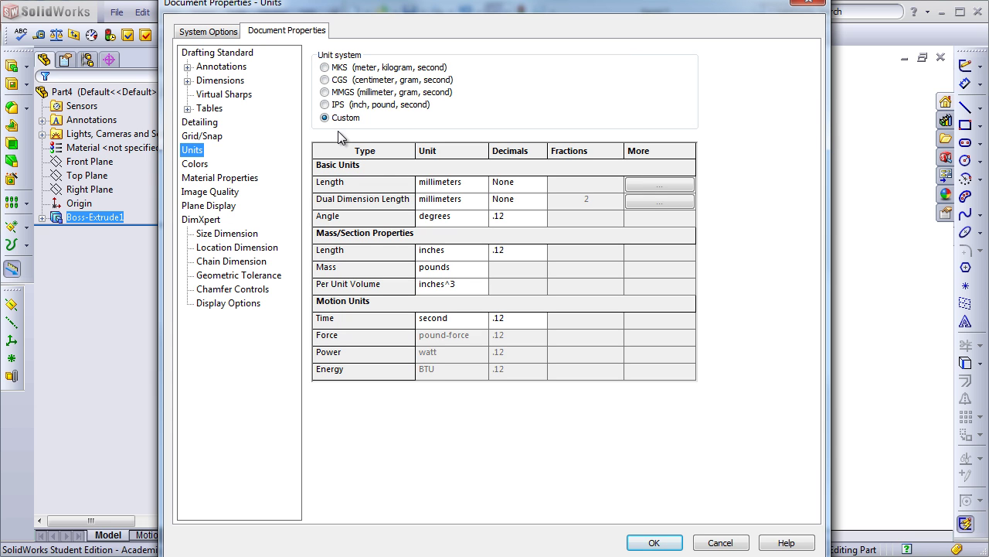
{"action": "left_click", "coordinate": [720, 542]}
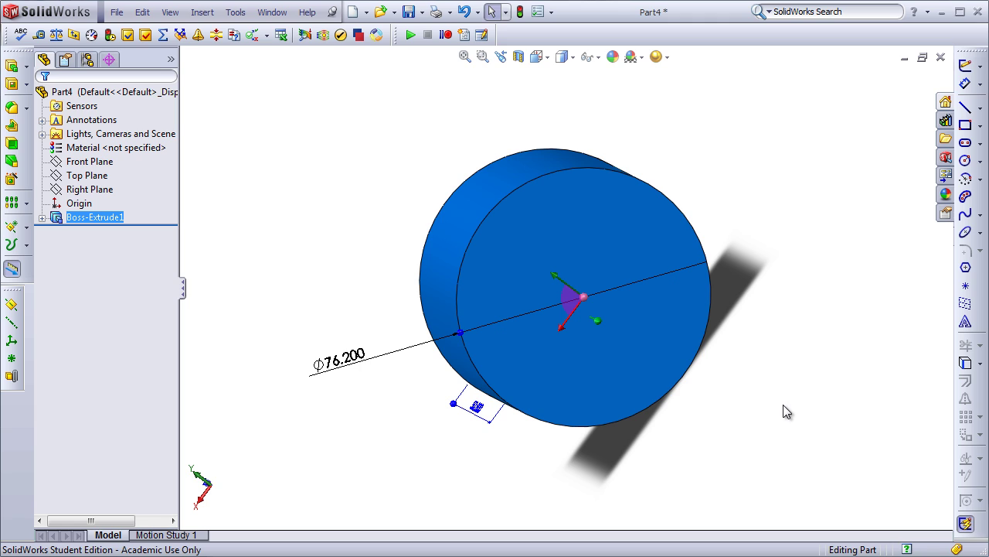